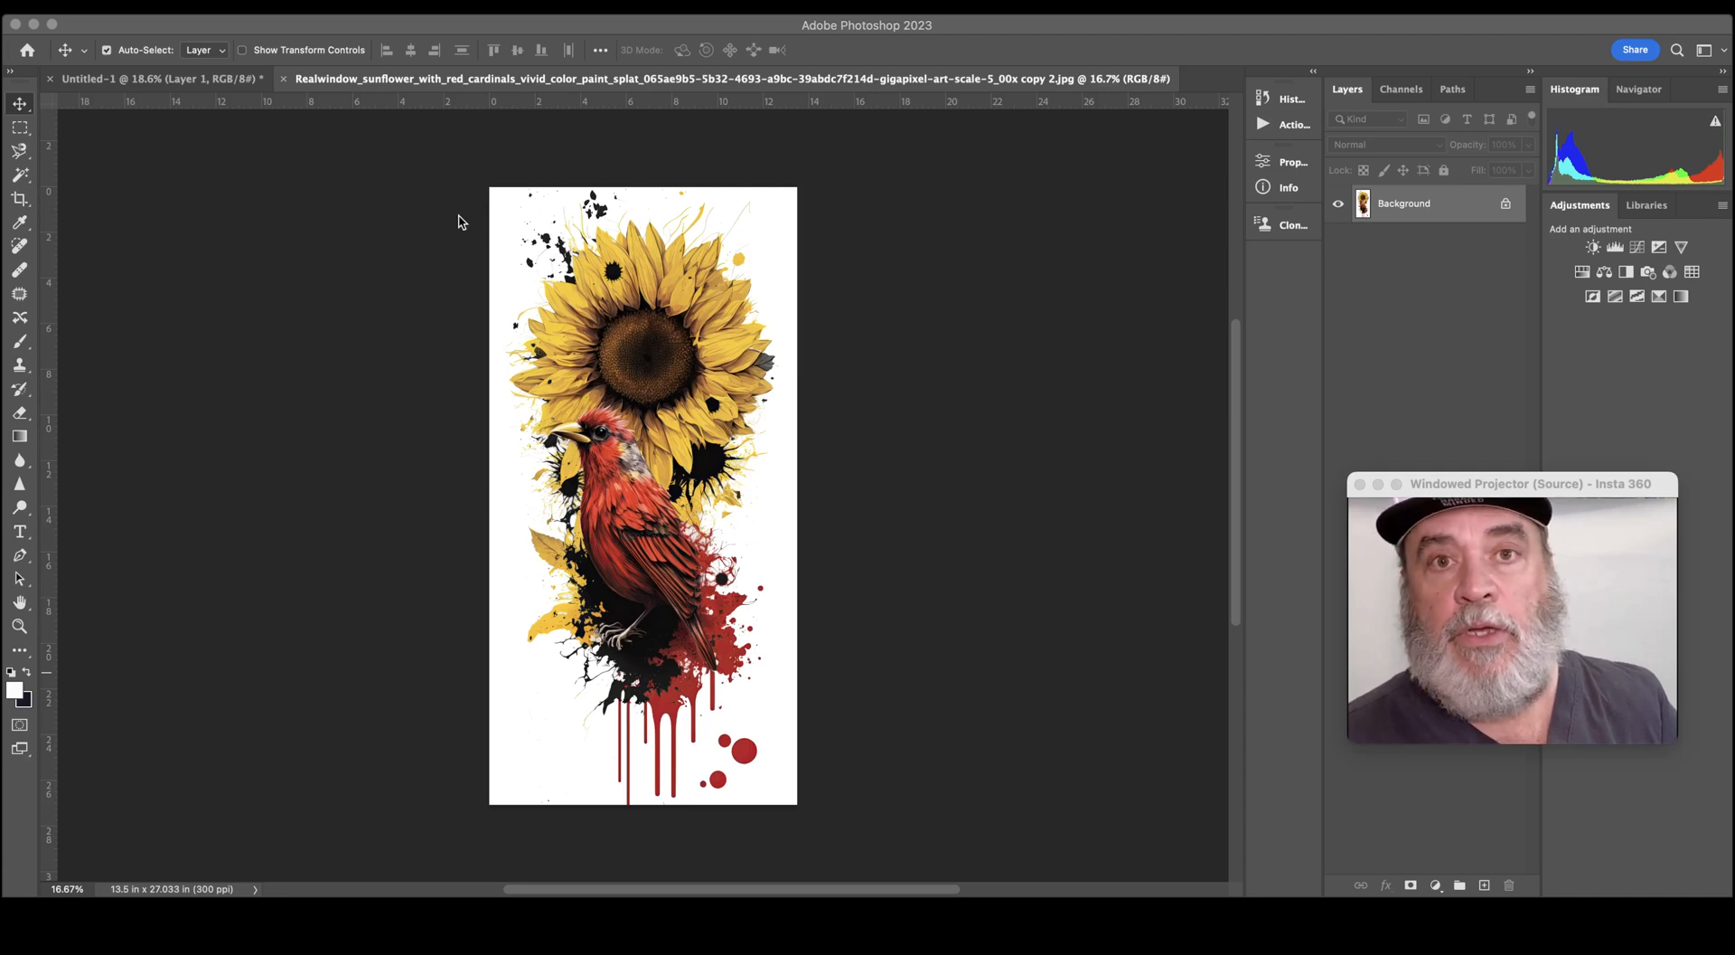
Select the white area surrounding the artwork with the Magic Wand, unlock the Background layer and delete the selected white.
left_click(24, 174)
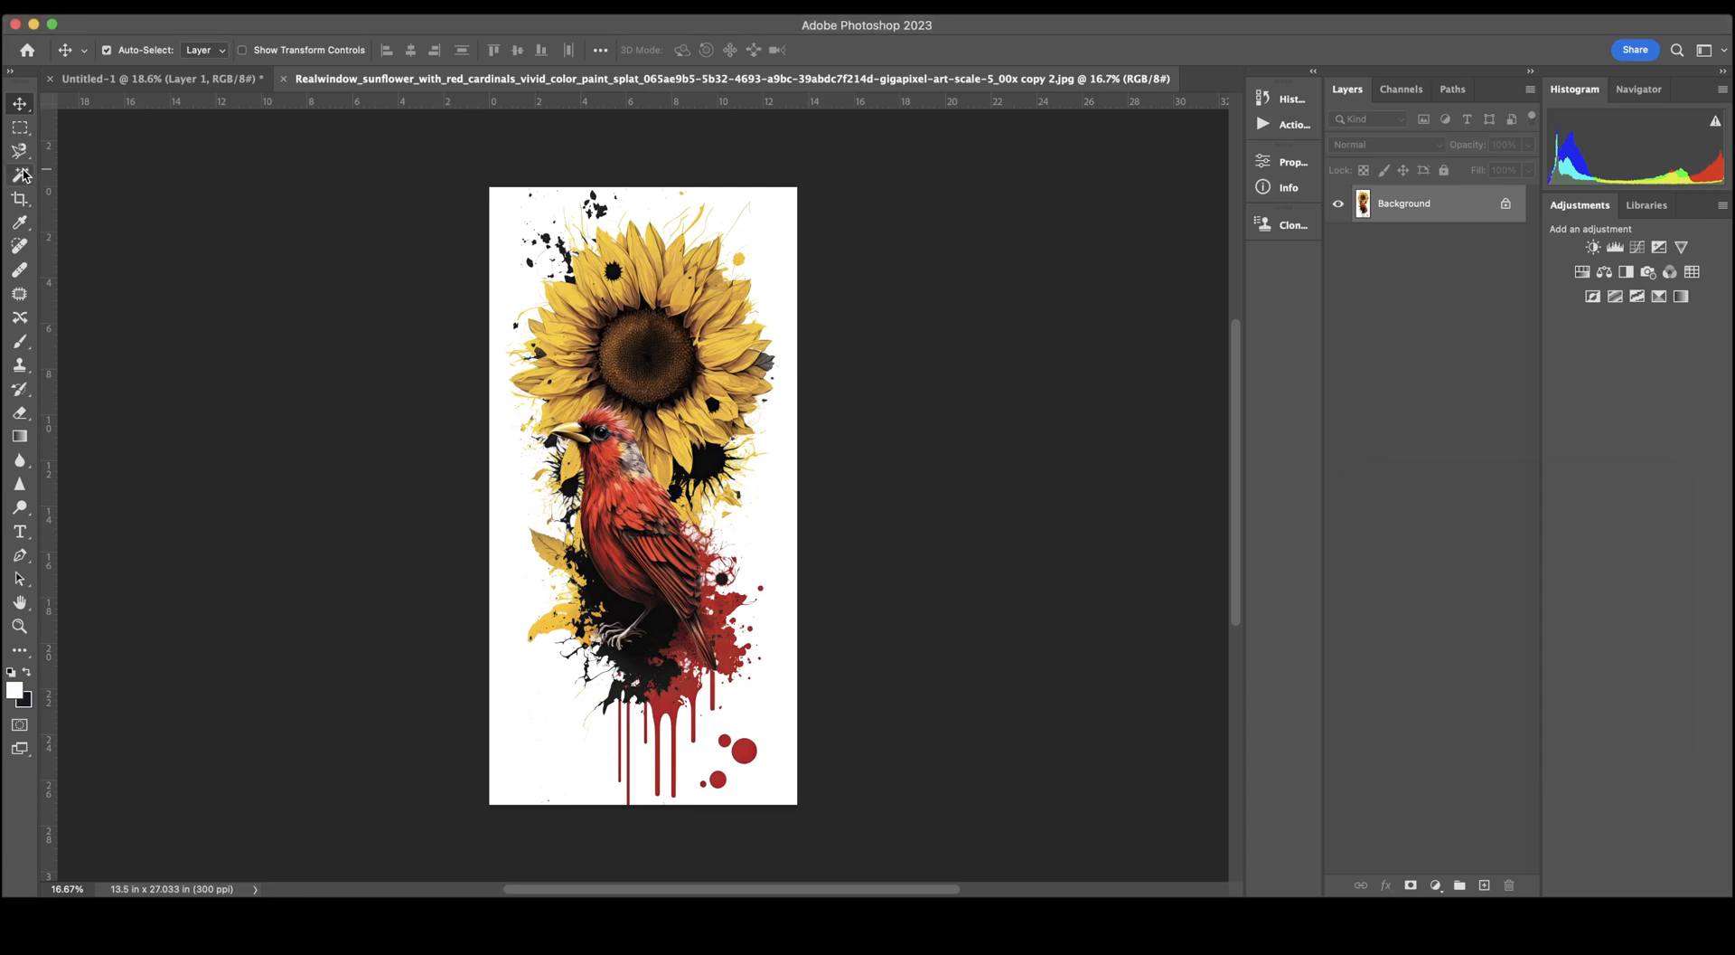
left_click(28, 176)
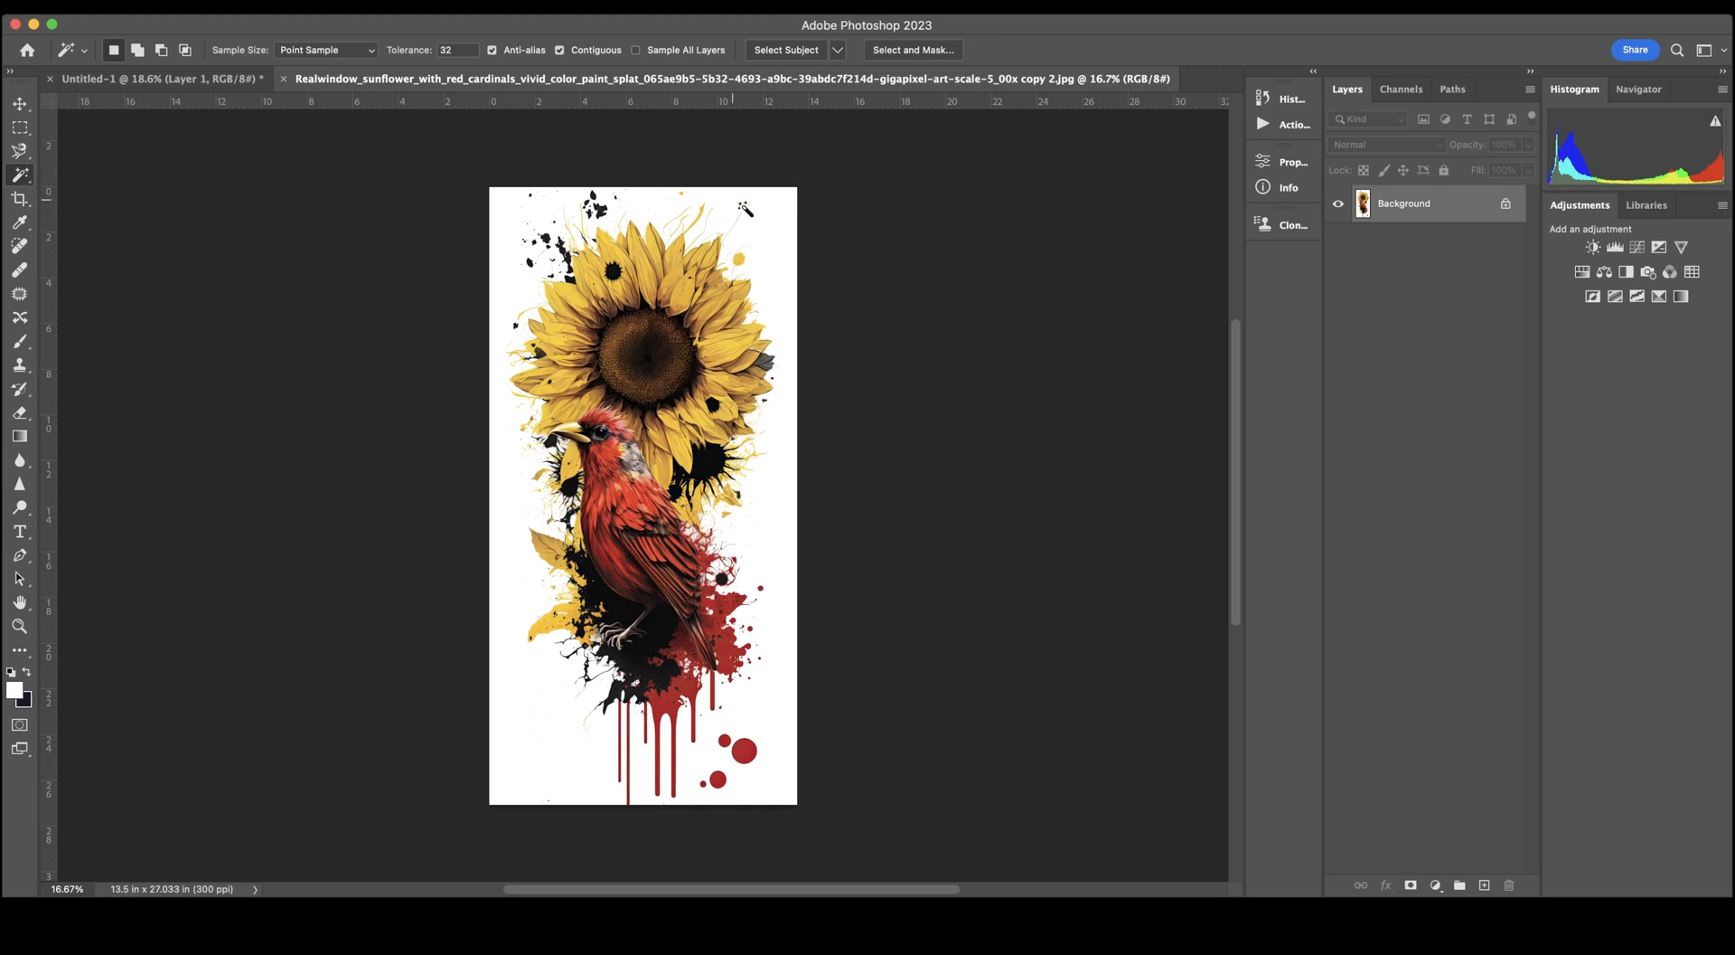
left_click(770, 515)
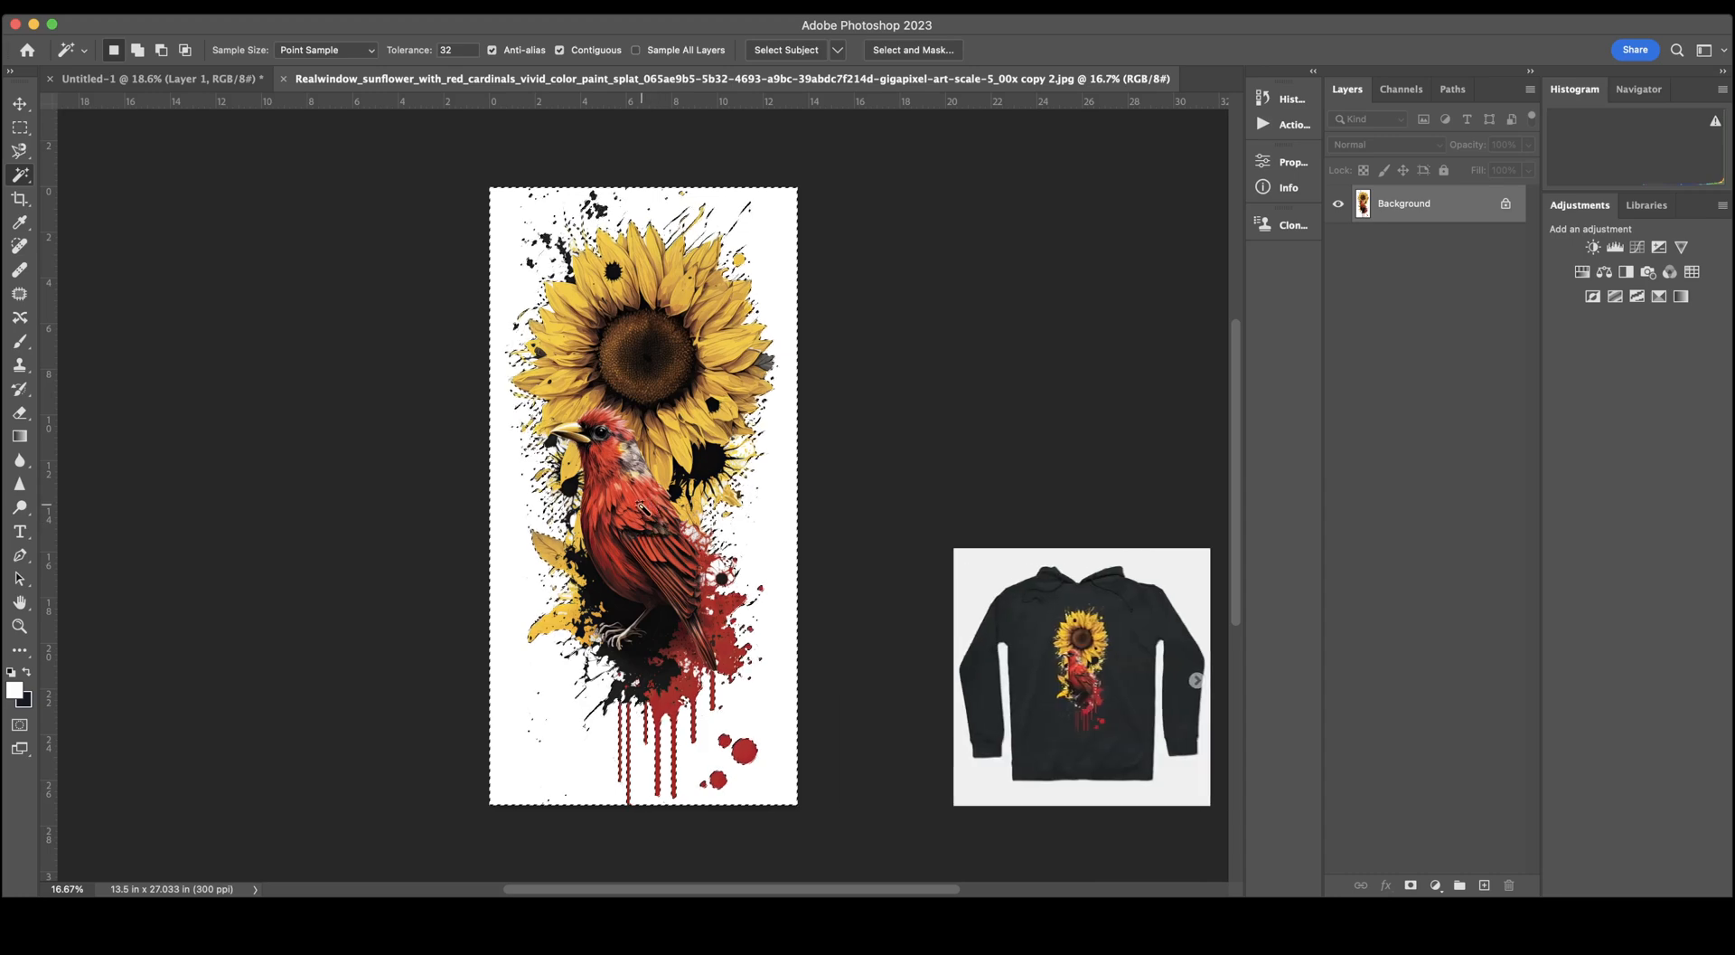
key("i")
key("shift+BackSpace")
left_click(413, 337)
key("w")
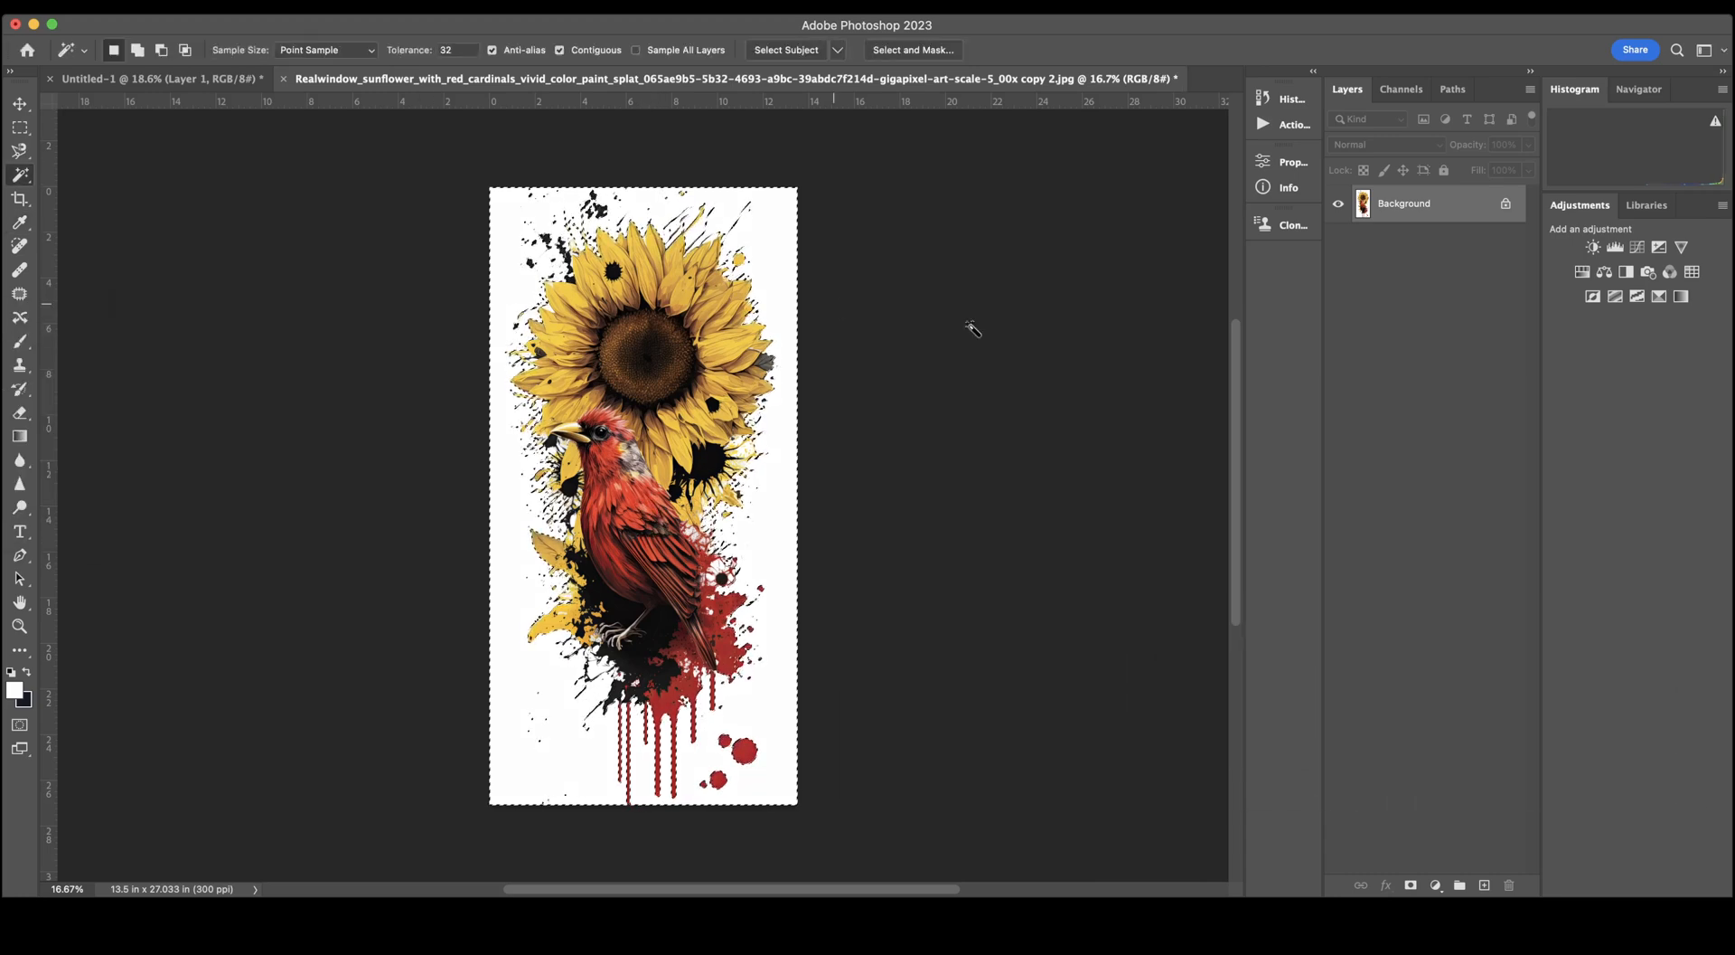
left_click(1505, 206)
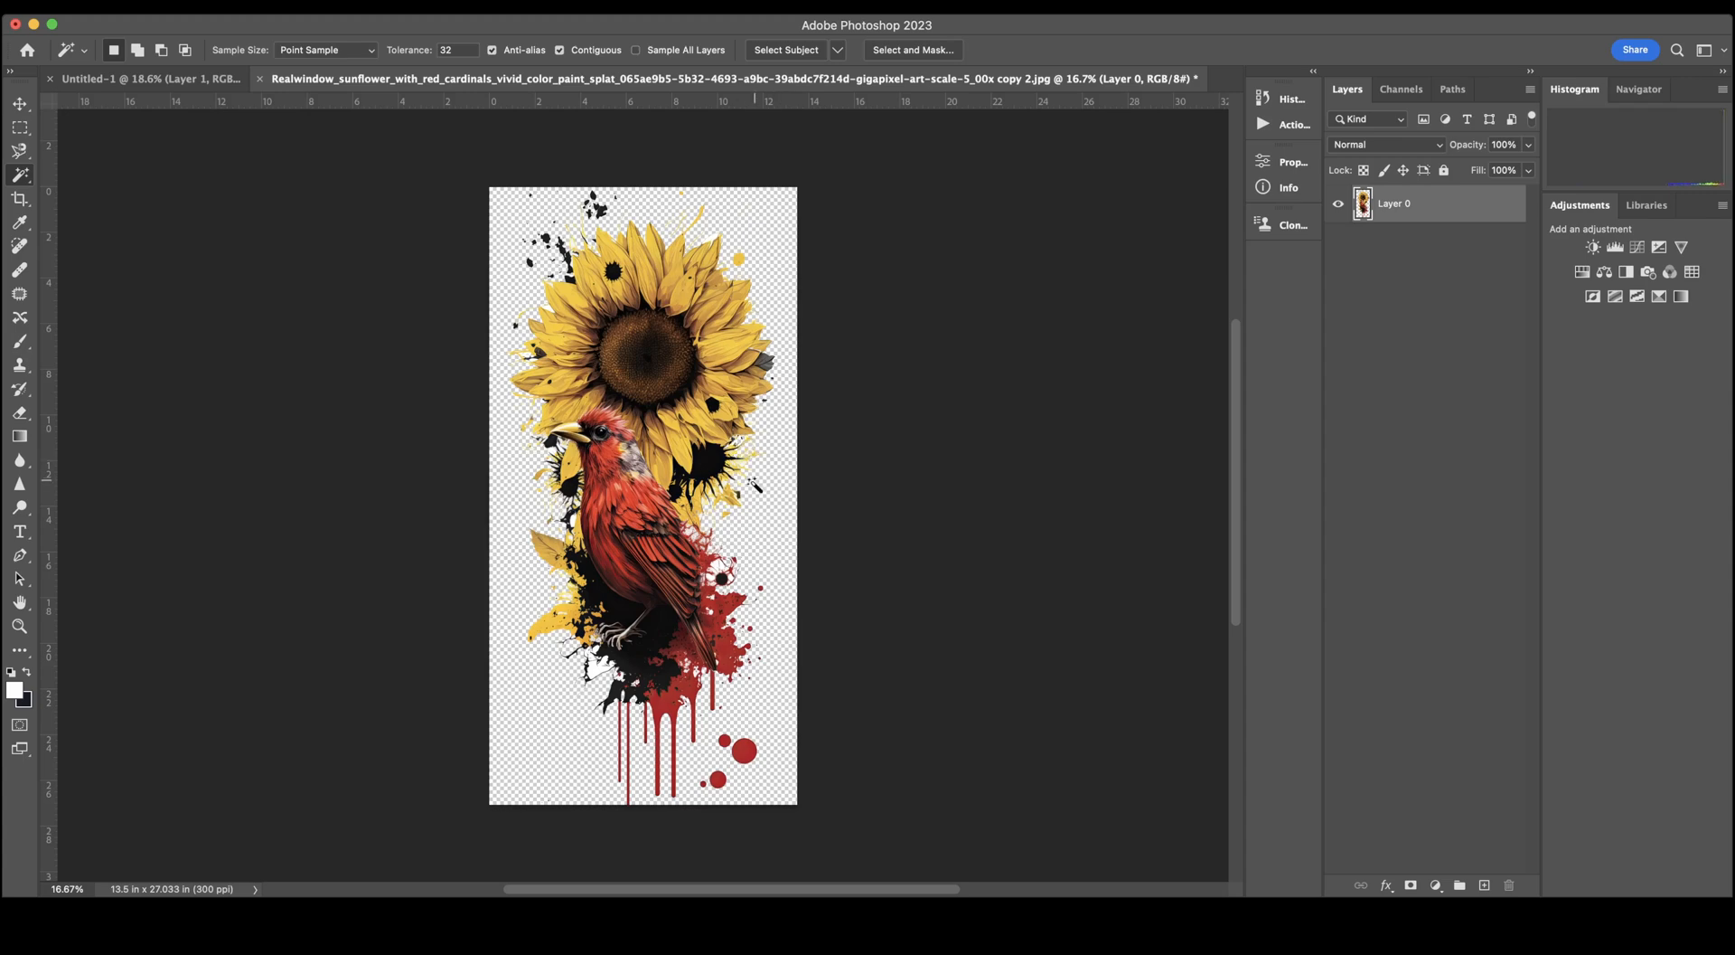
Delete the leftover white patches around the black dot in the red splatter beside the bird's wing.
left_click(720, 574)
left_click(733, 578)
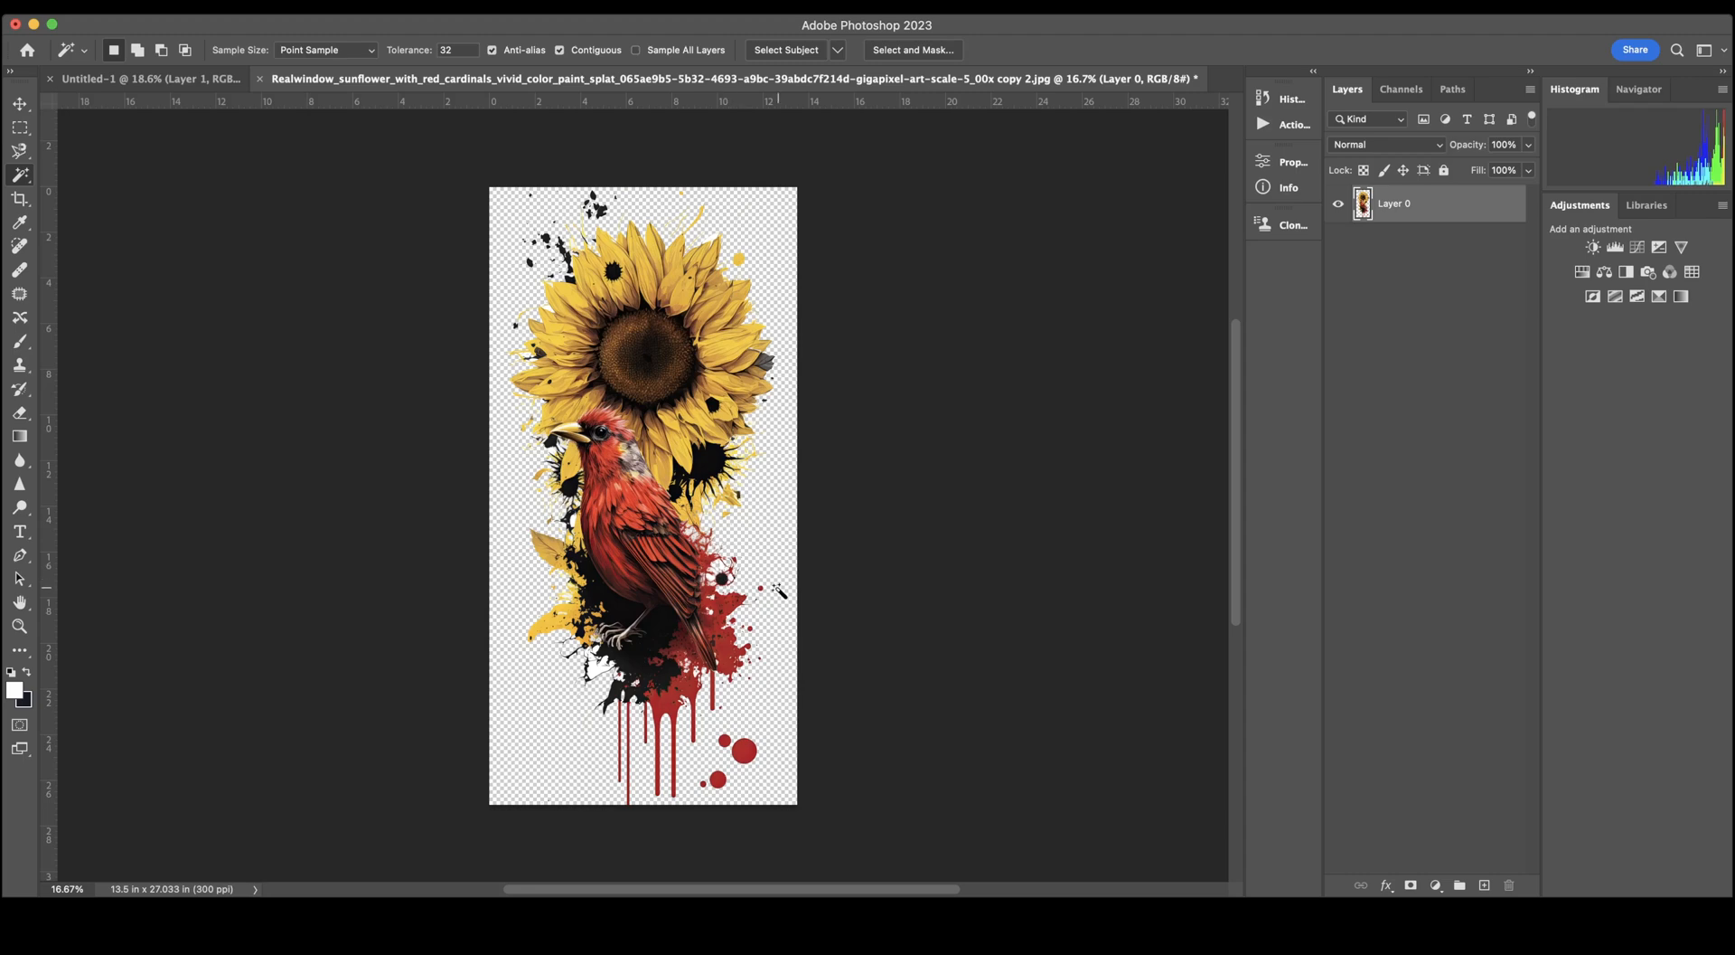
left_click(735, 581)
left_click(742, 577)
left_click(723, 575)
left_click(723, 566)
key("Delete")
left_click(711, 578)
key("Delete")
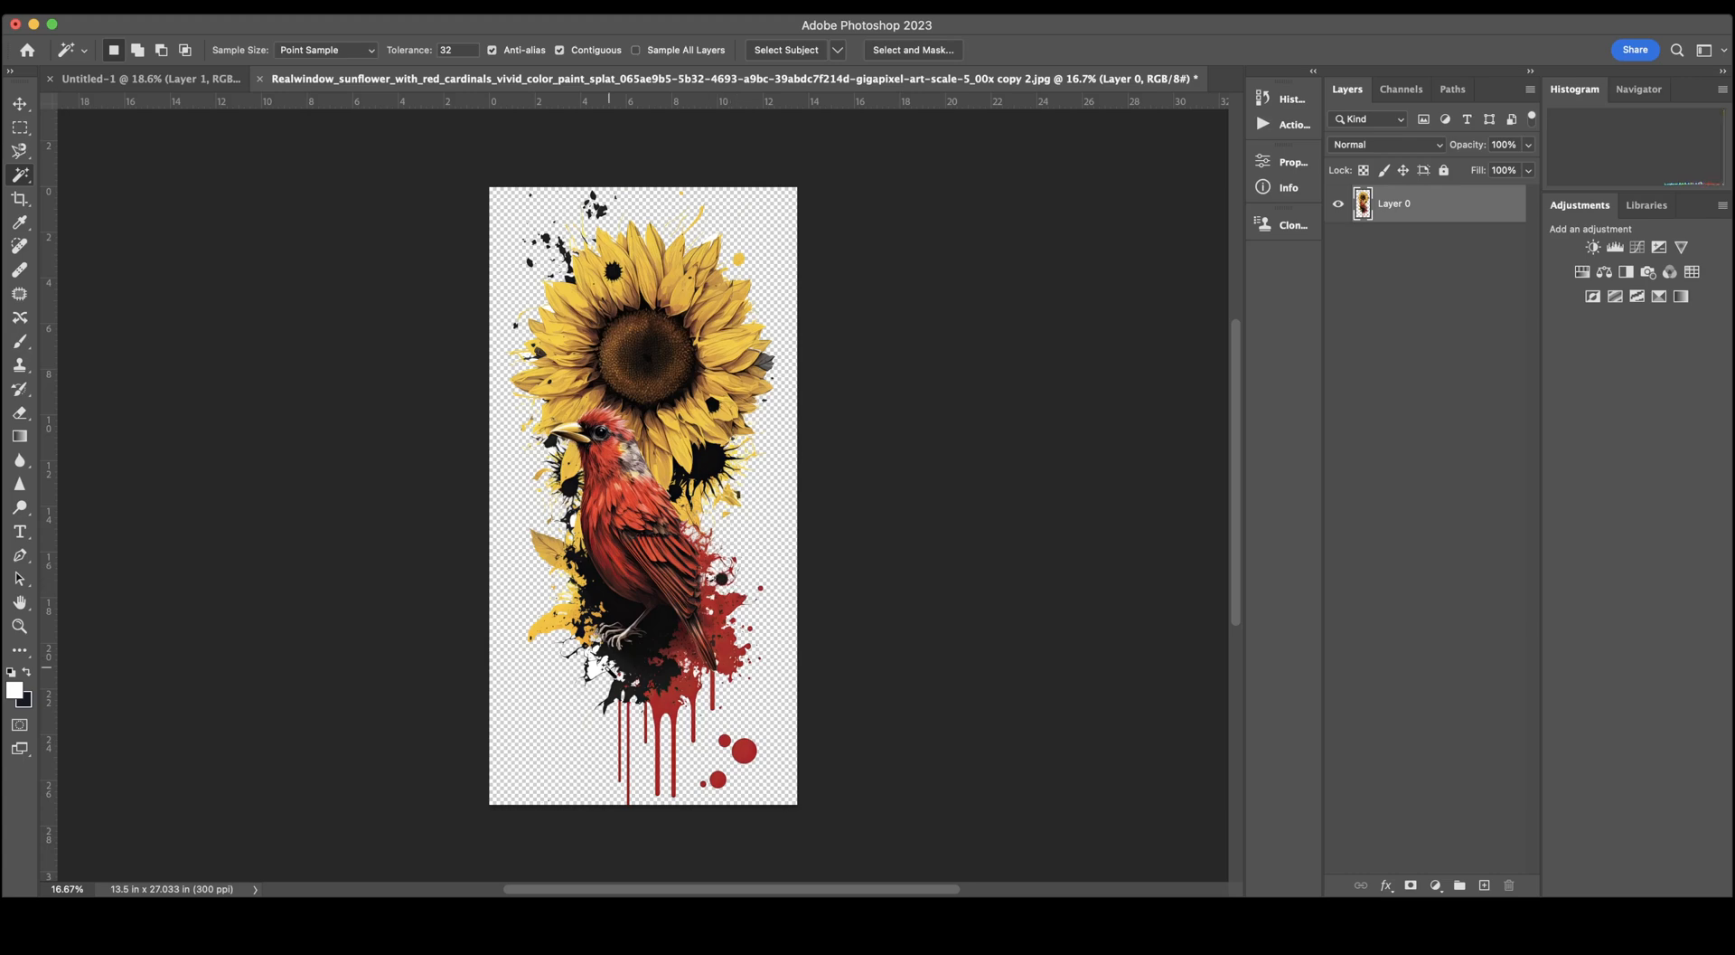
left_click(602, 674)
left_click(595, 649)
left_click(599, 651)
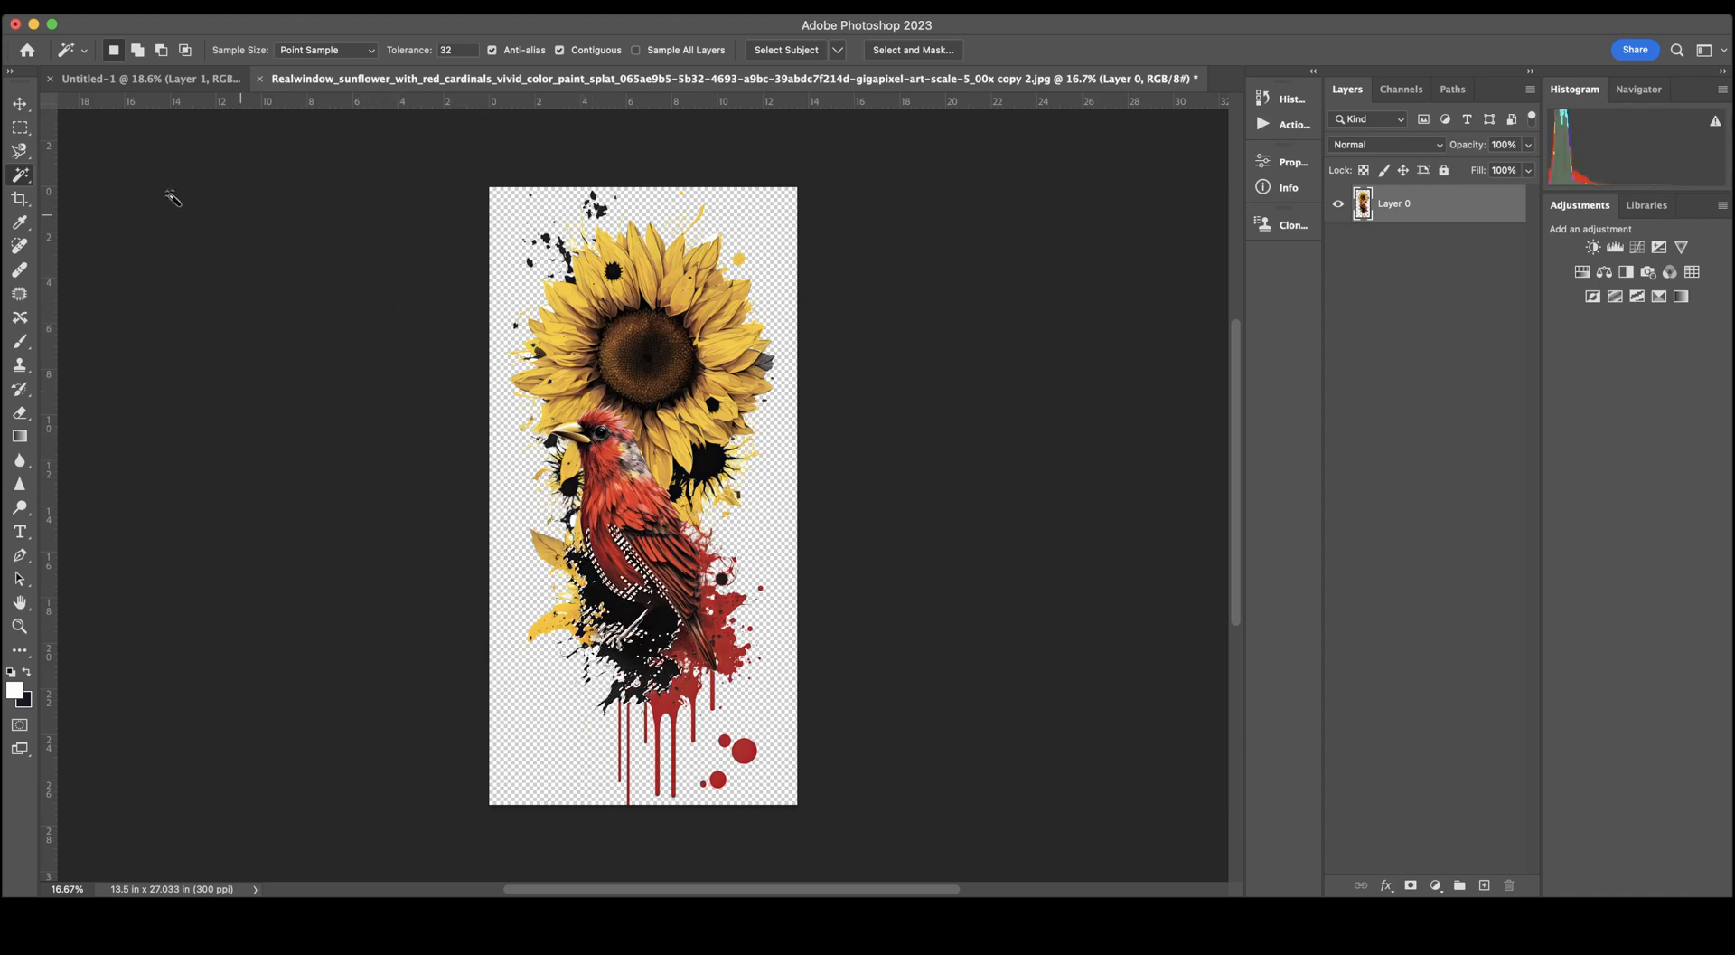
left_click(19, 103)
left_click(21, 134)
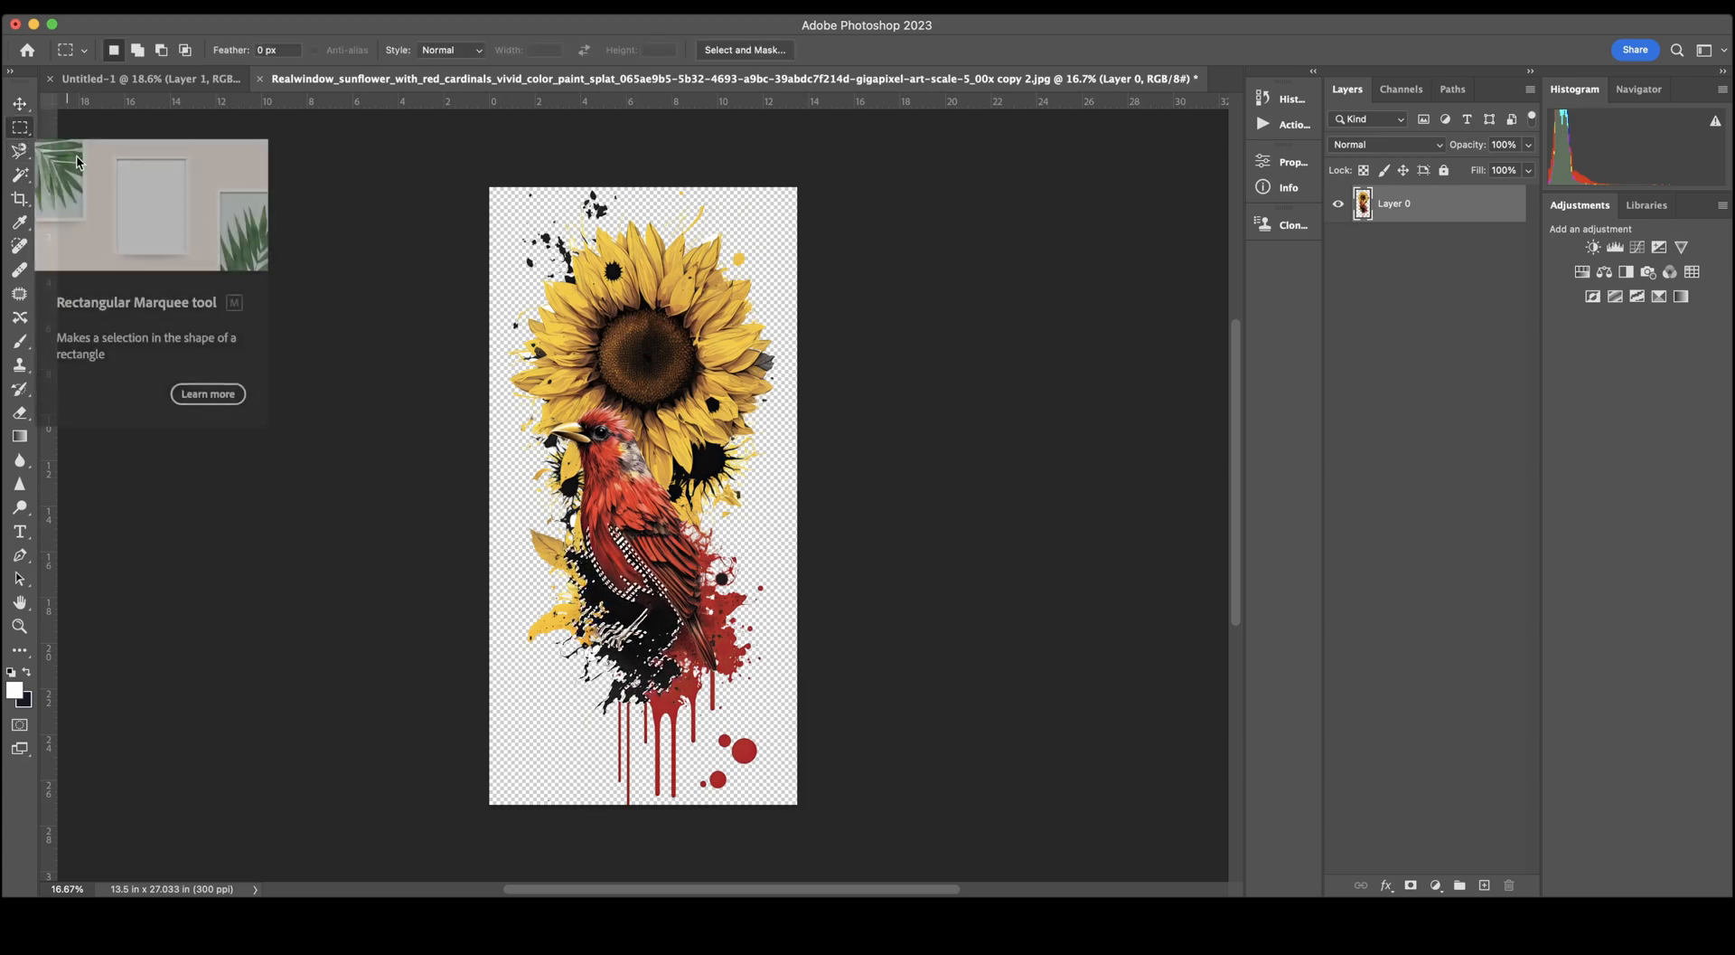
left_click(617, 536)
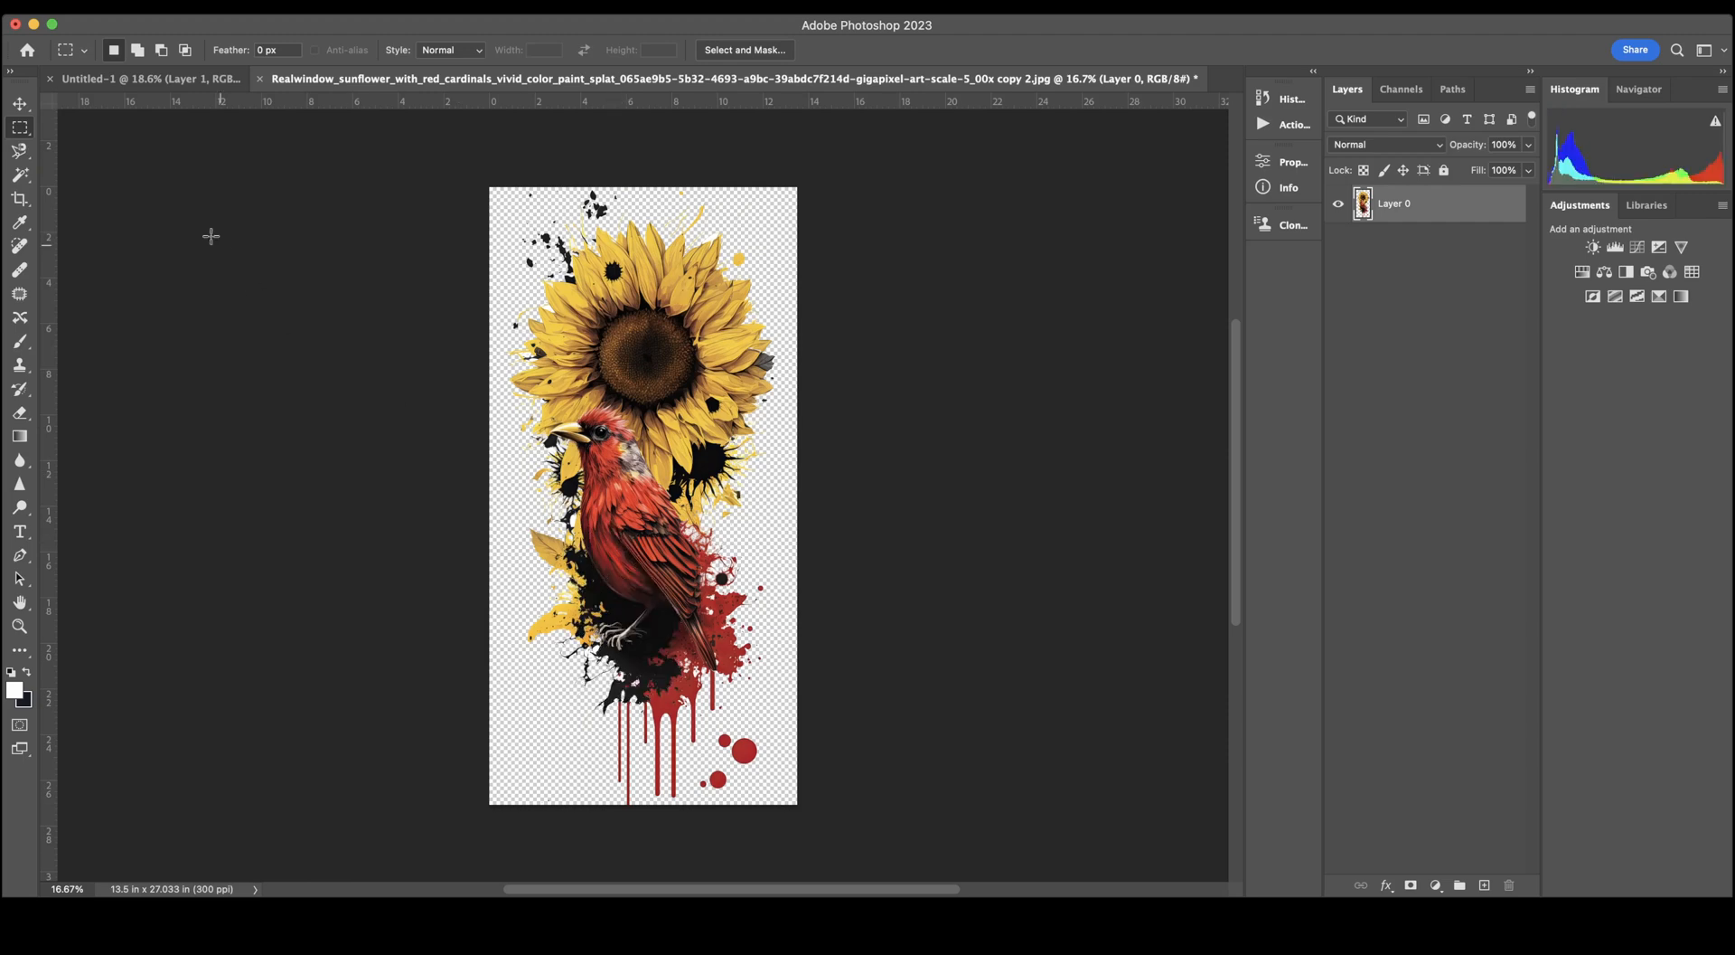
Delete the leftover white patch beneath the bird's beak using the Magic Wand.
left_click(20, 174)
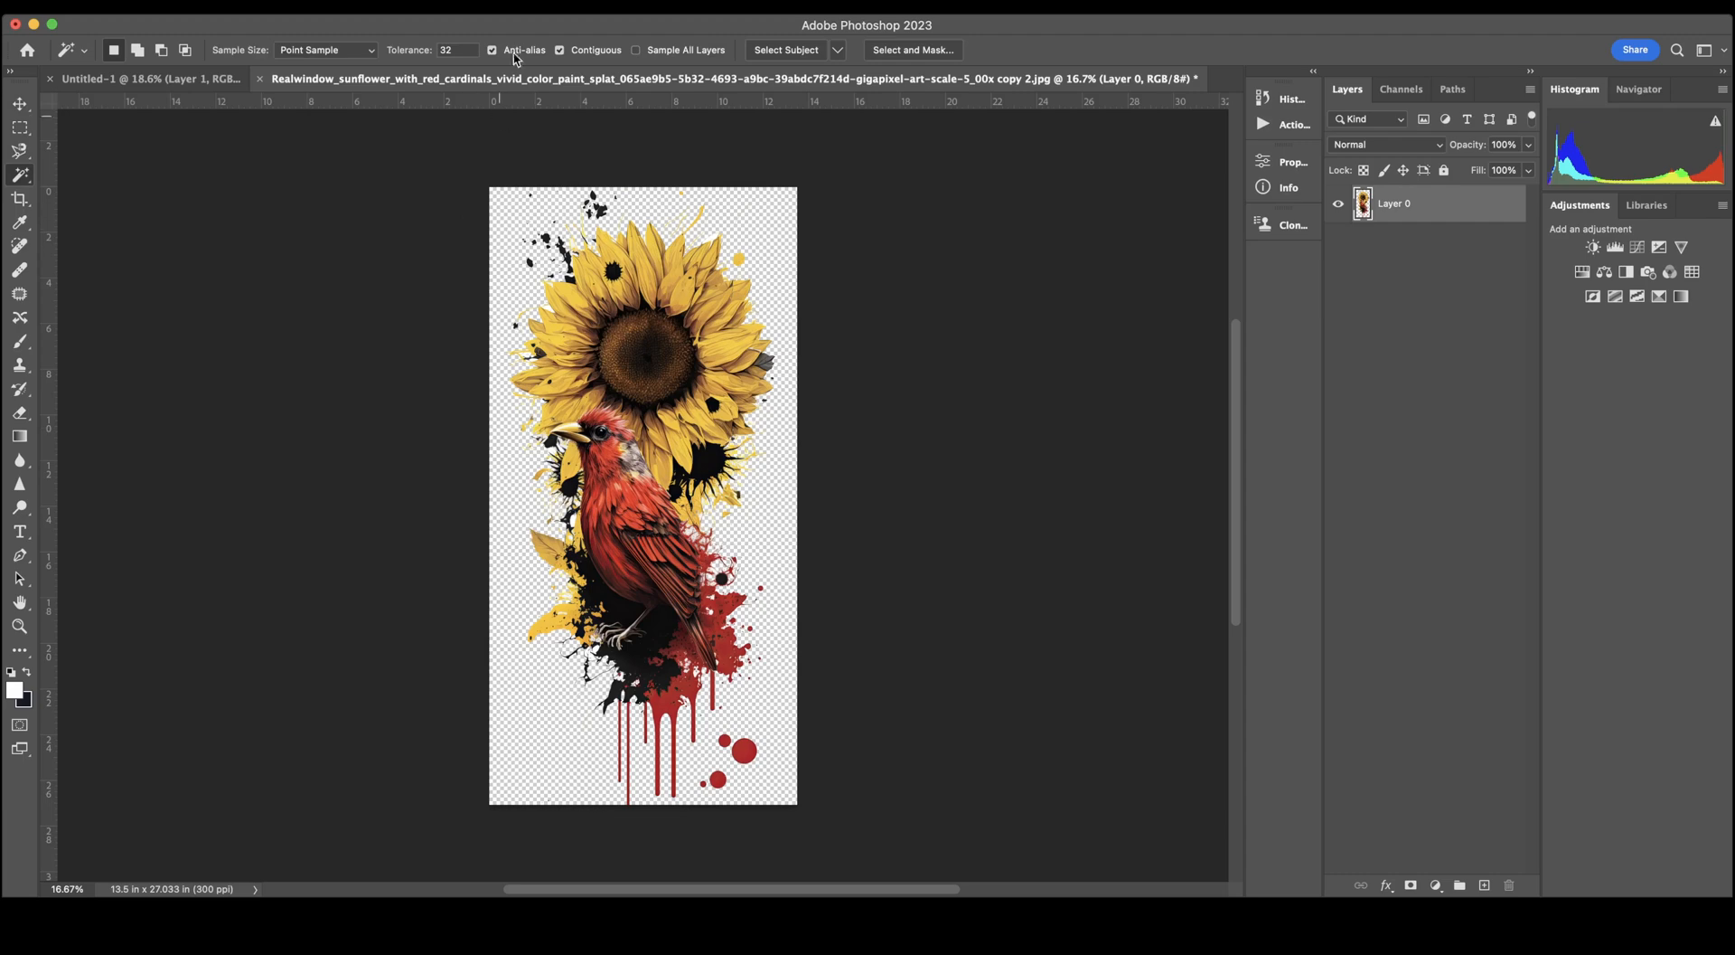
left_click(491, 13)
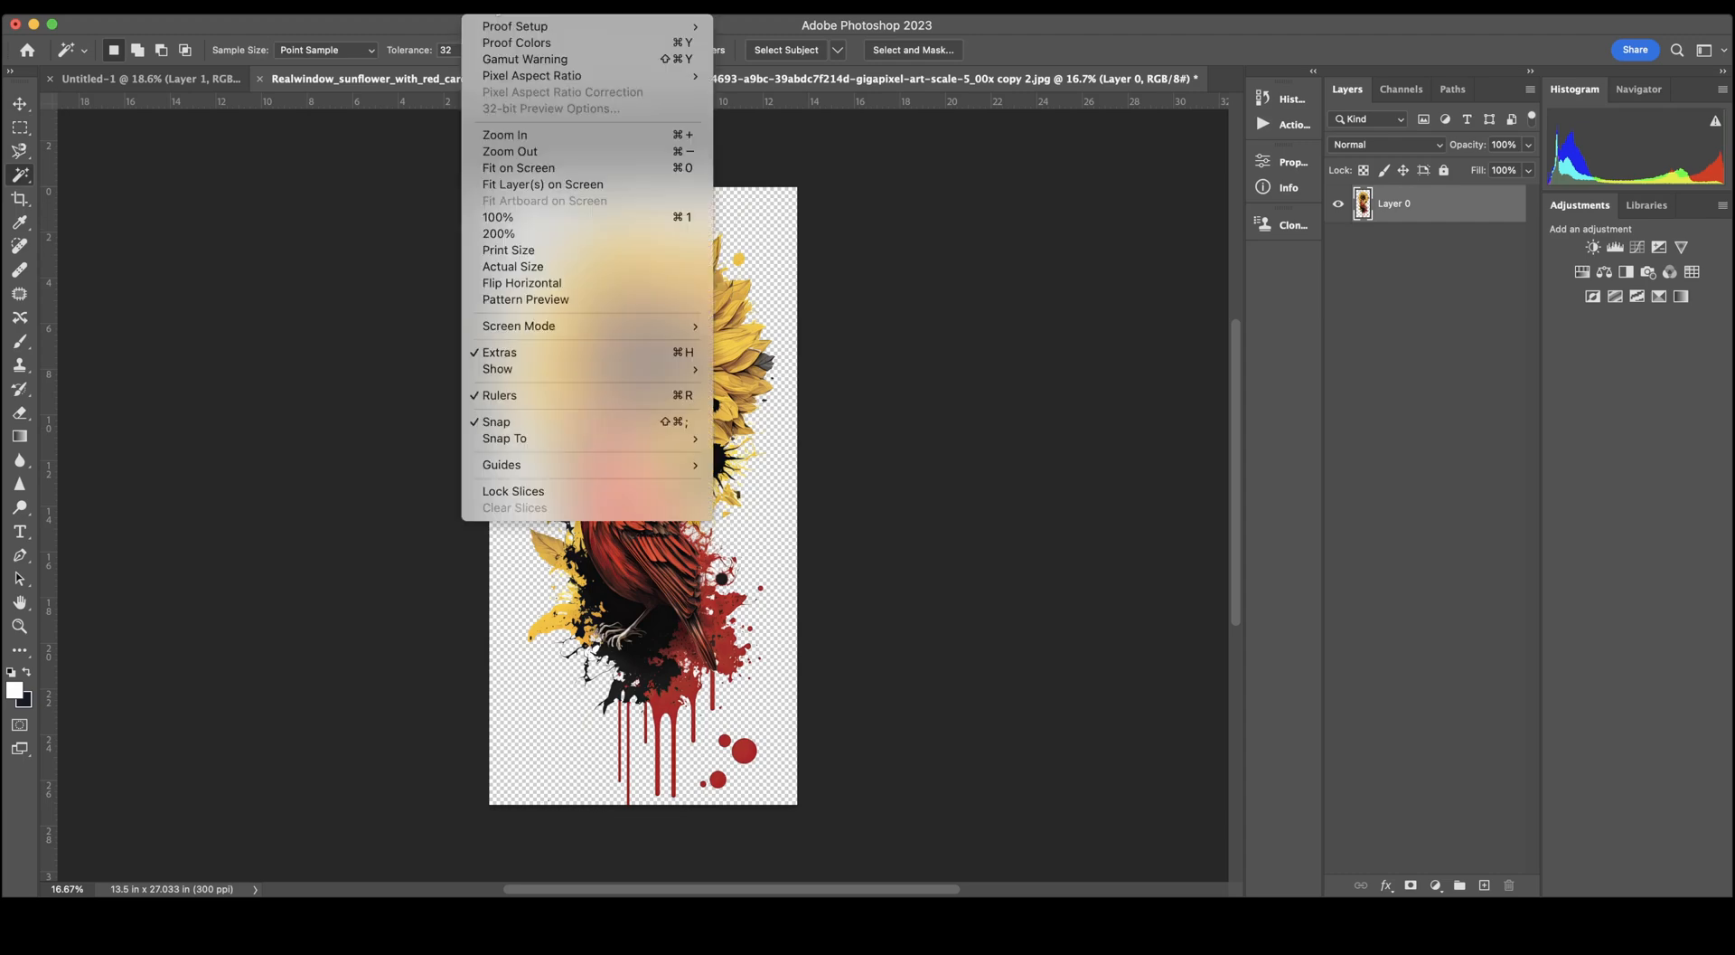
left_click(516, 134)
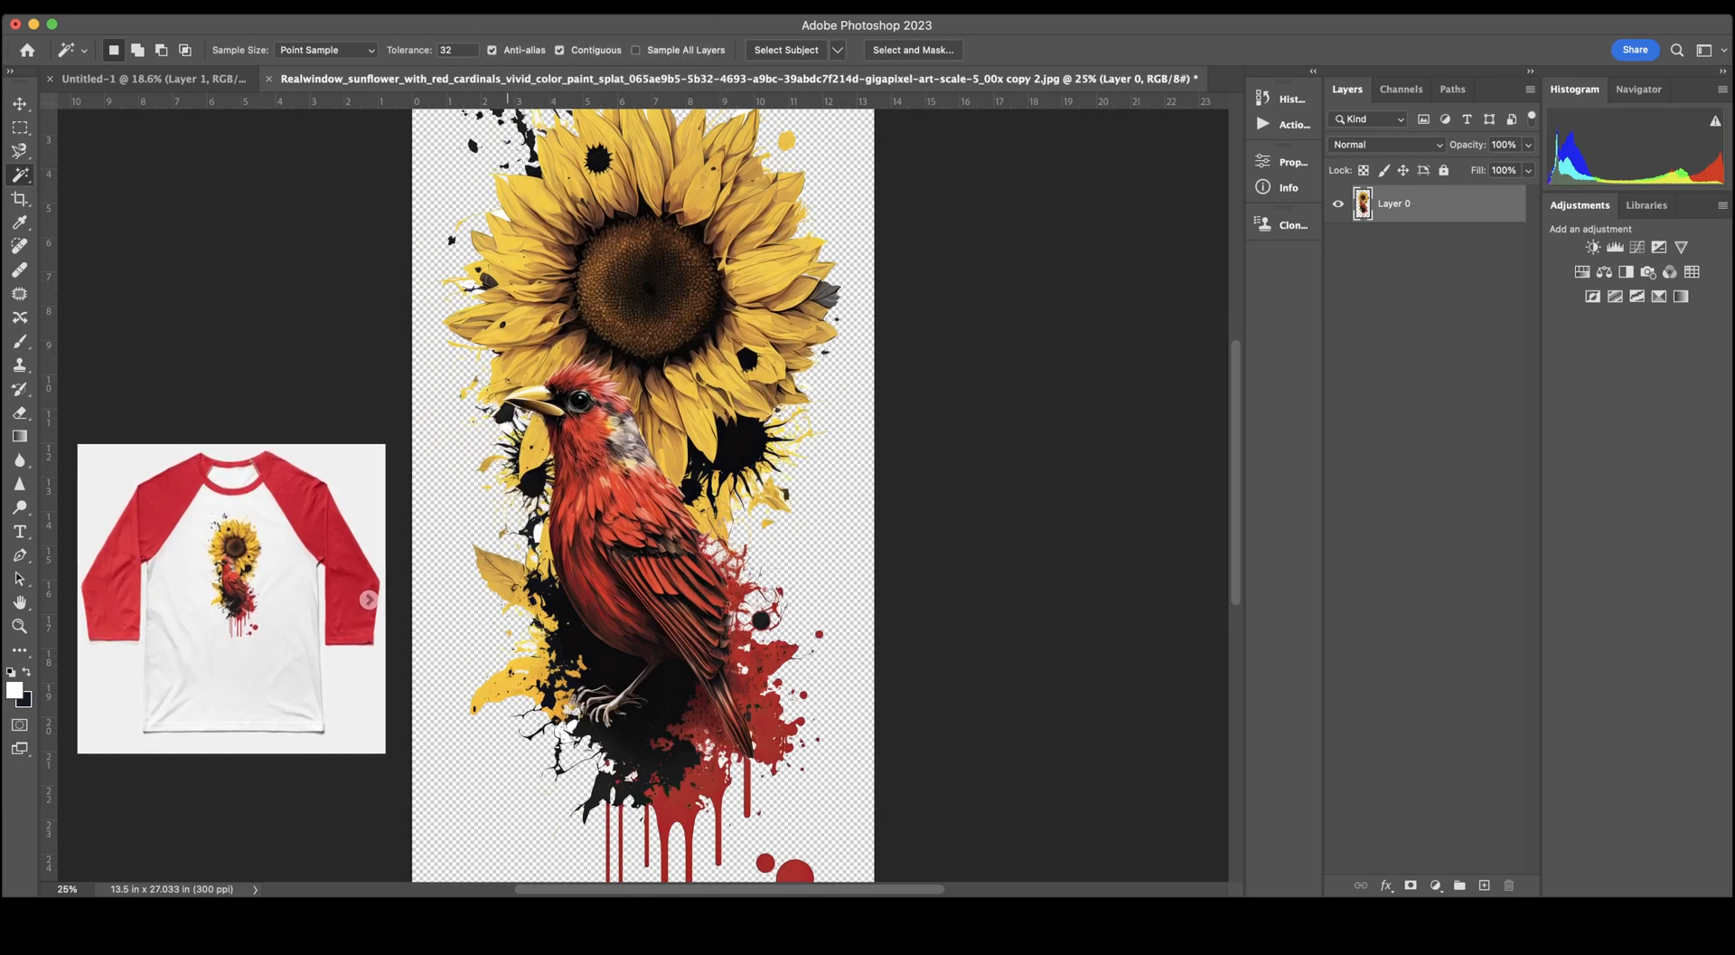
left_click(490, 13)
left_click(511, 134)
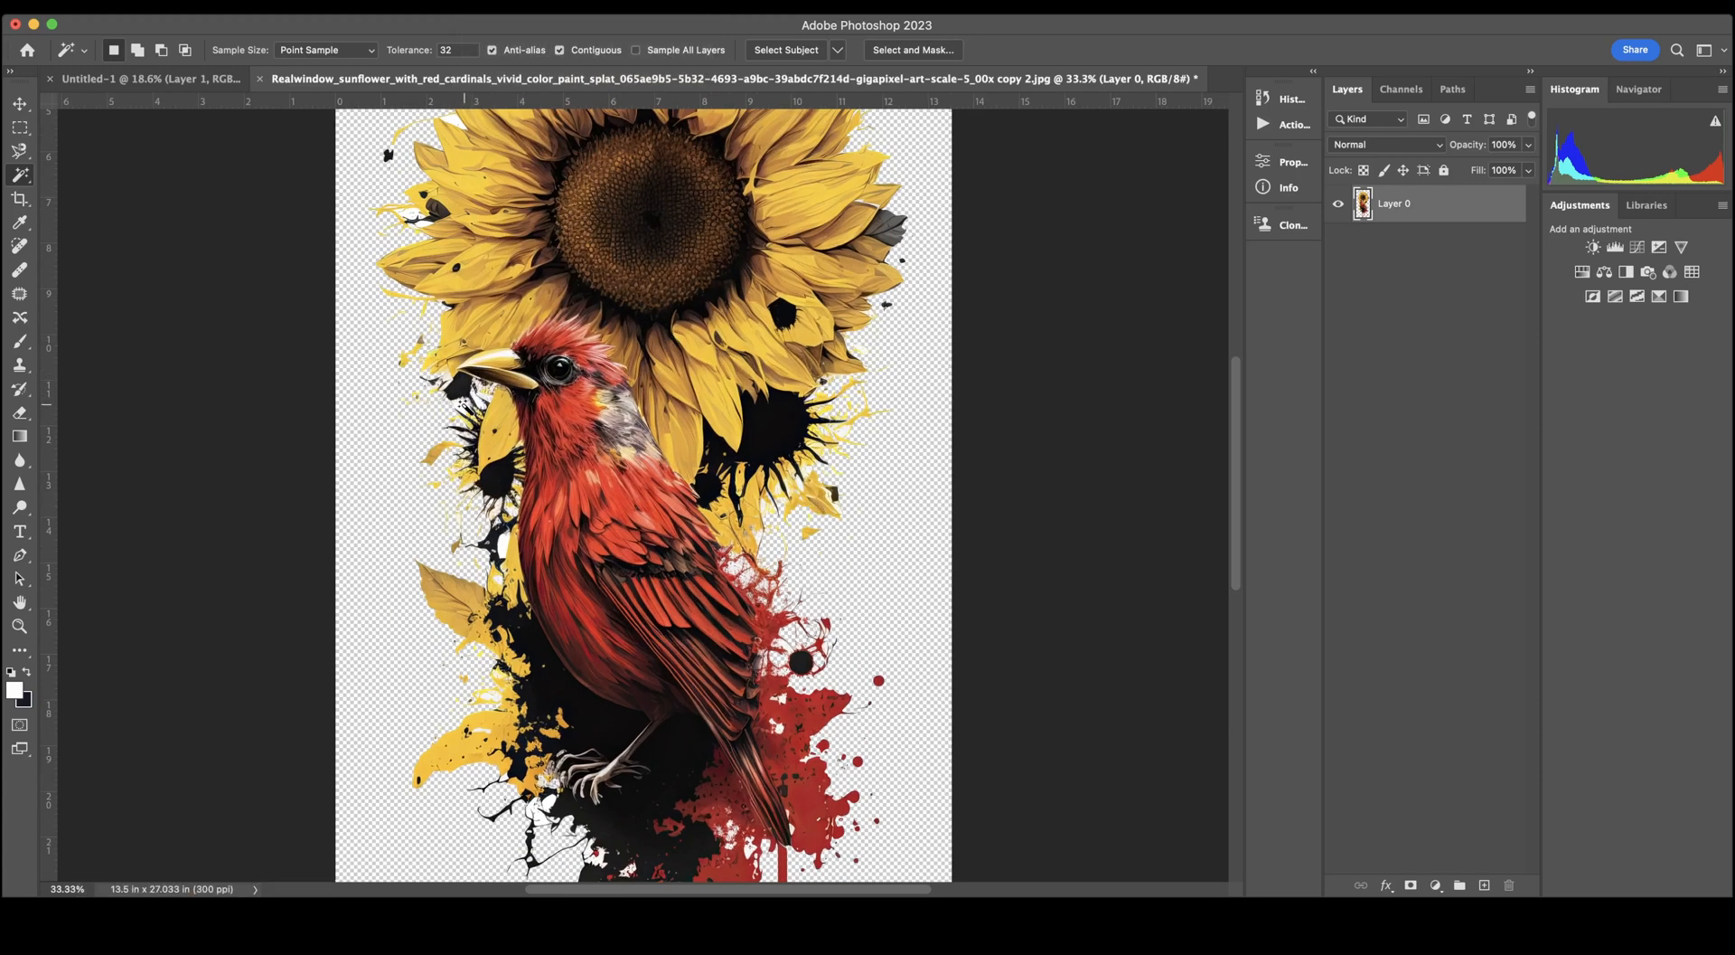
left_click(466, 409)
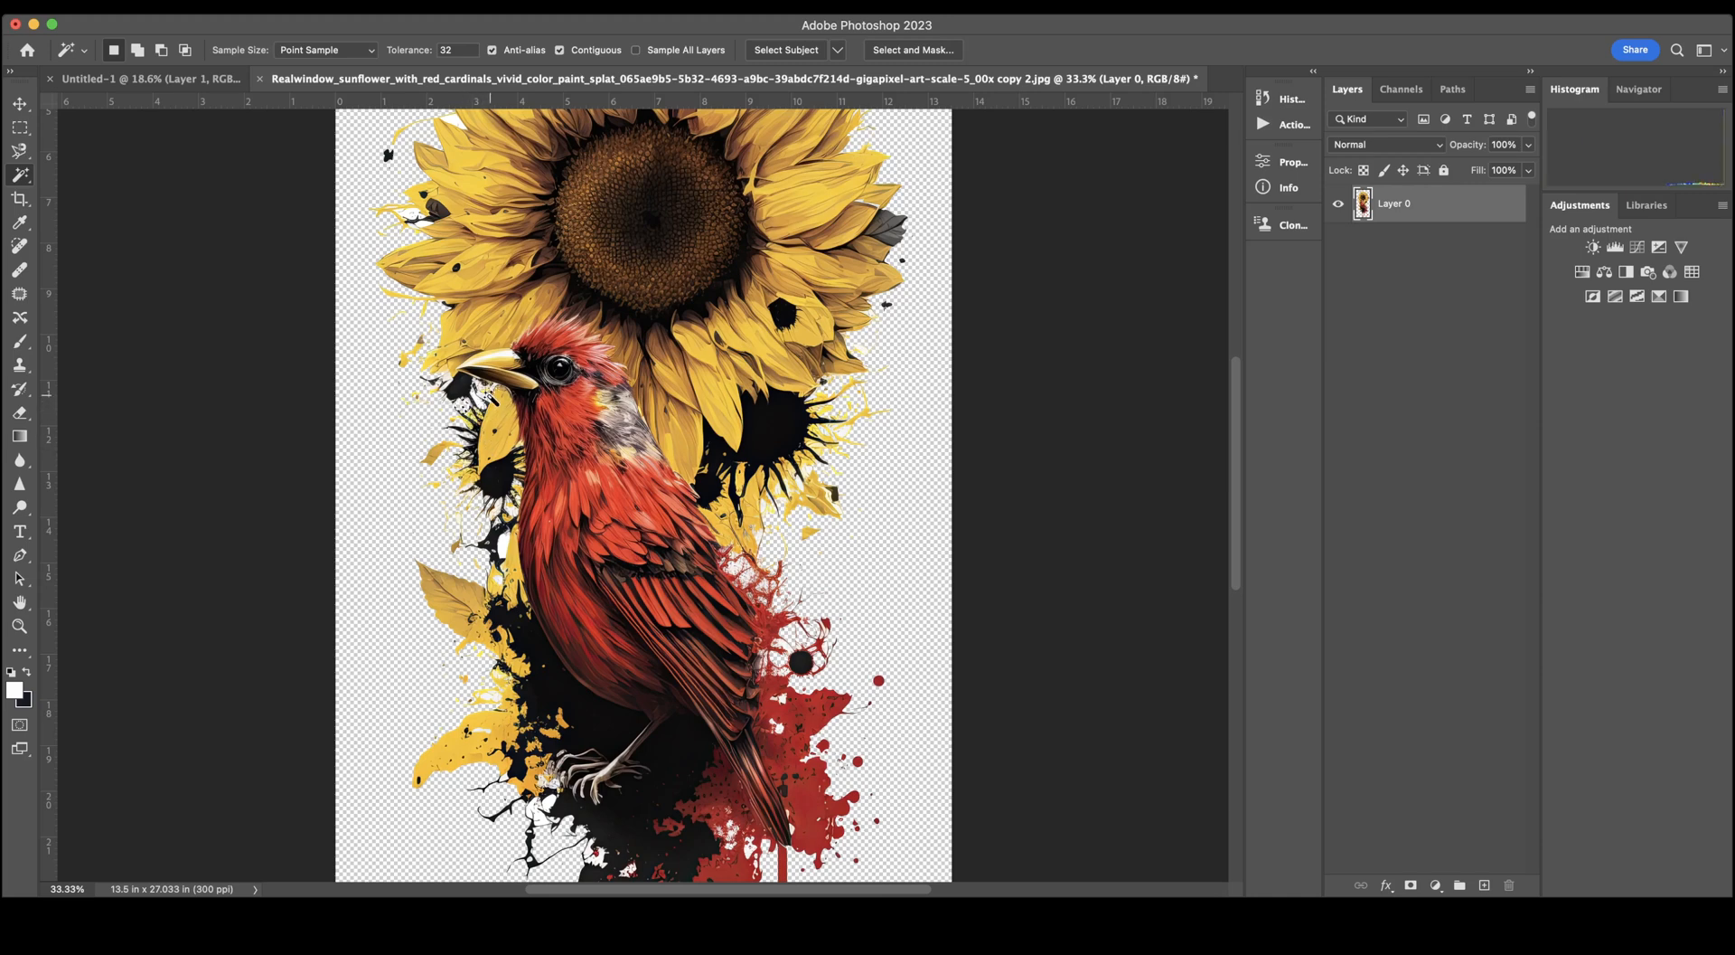
left_click(484, 397)
key("BackSpace")
Delete the white gaps in the yellow and black splatter in front of the bird's breast.
left_click(505, 542)
key("BackSpace")
left_click(500, 509)
key("BackSpace")
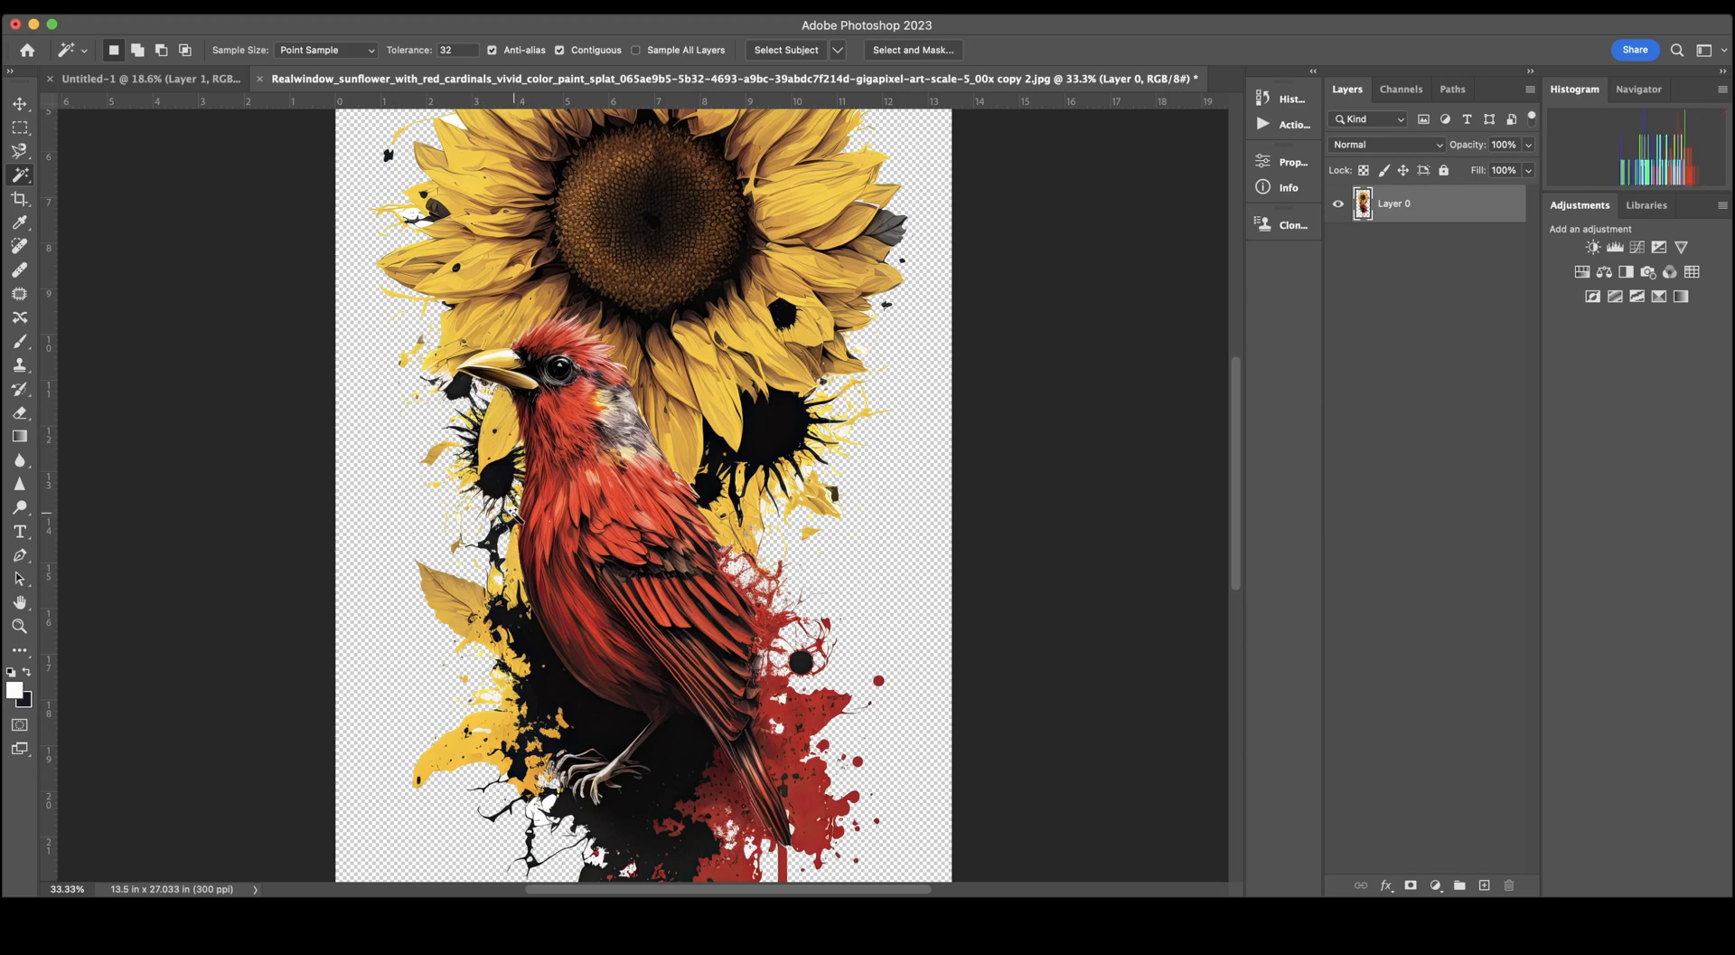
left_click(515, 510)
key("BackSpace")
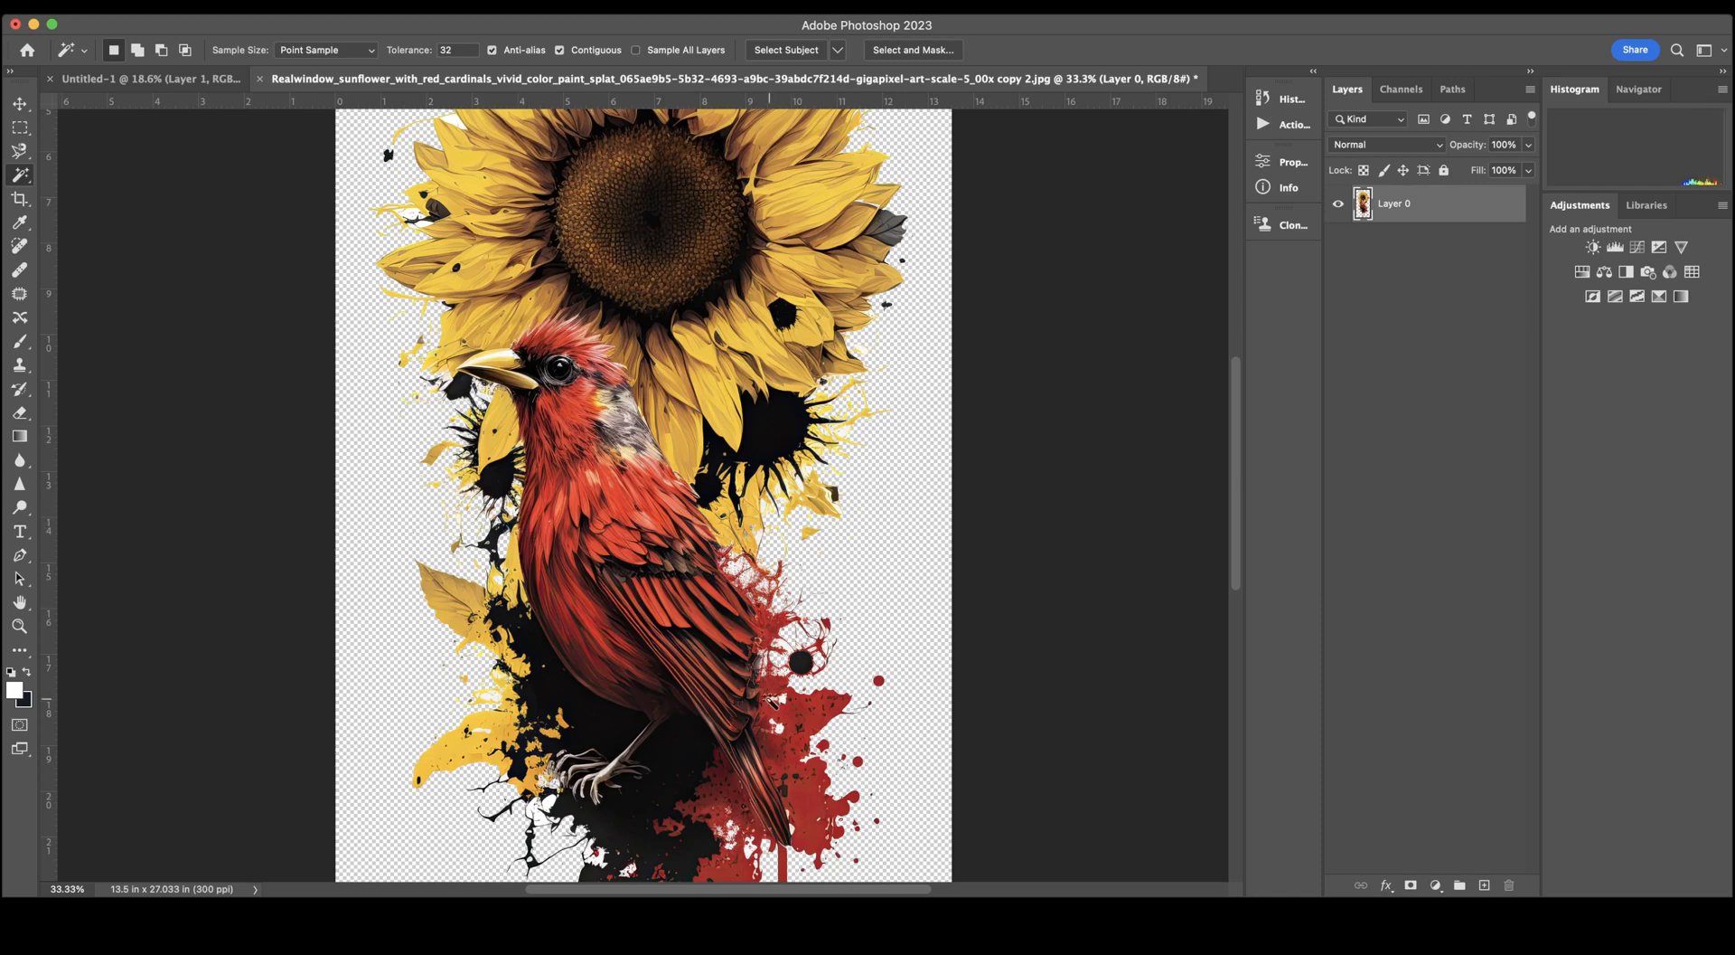
Delete the white gaps in the black splatter beside the bird's feet and clear the selection.
left_click(551, 805)
left_click(549, 806)
key("BackSpace")
left_click(542, 817)
key("BackSpace")
key("super+d")
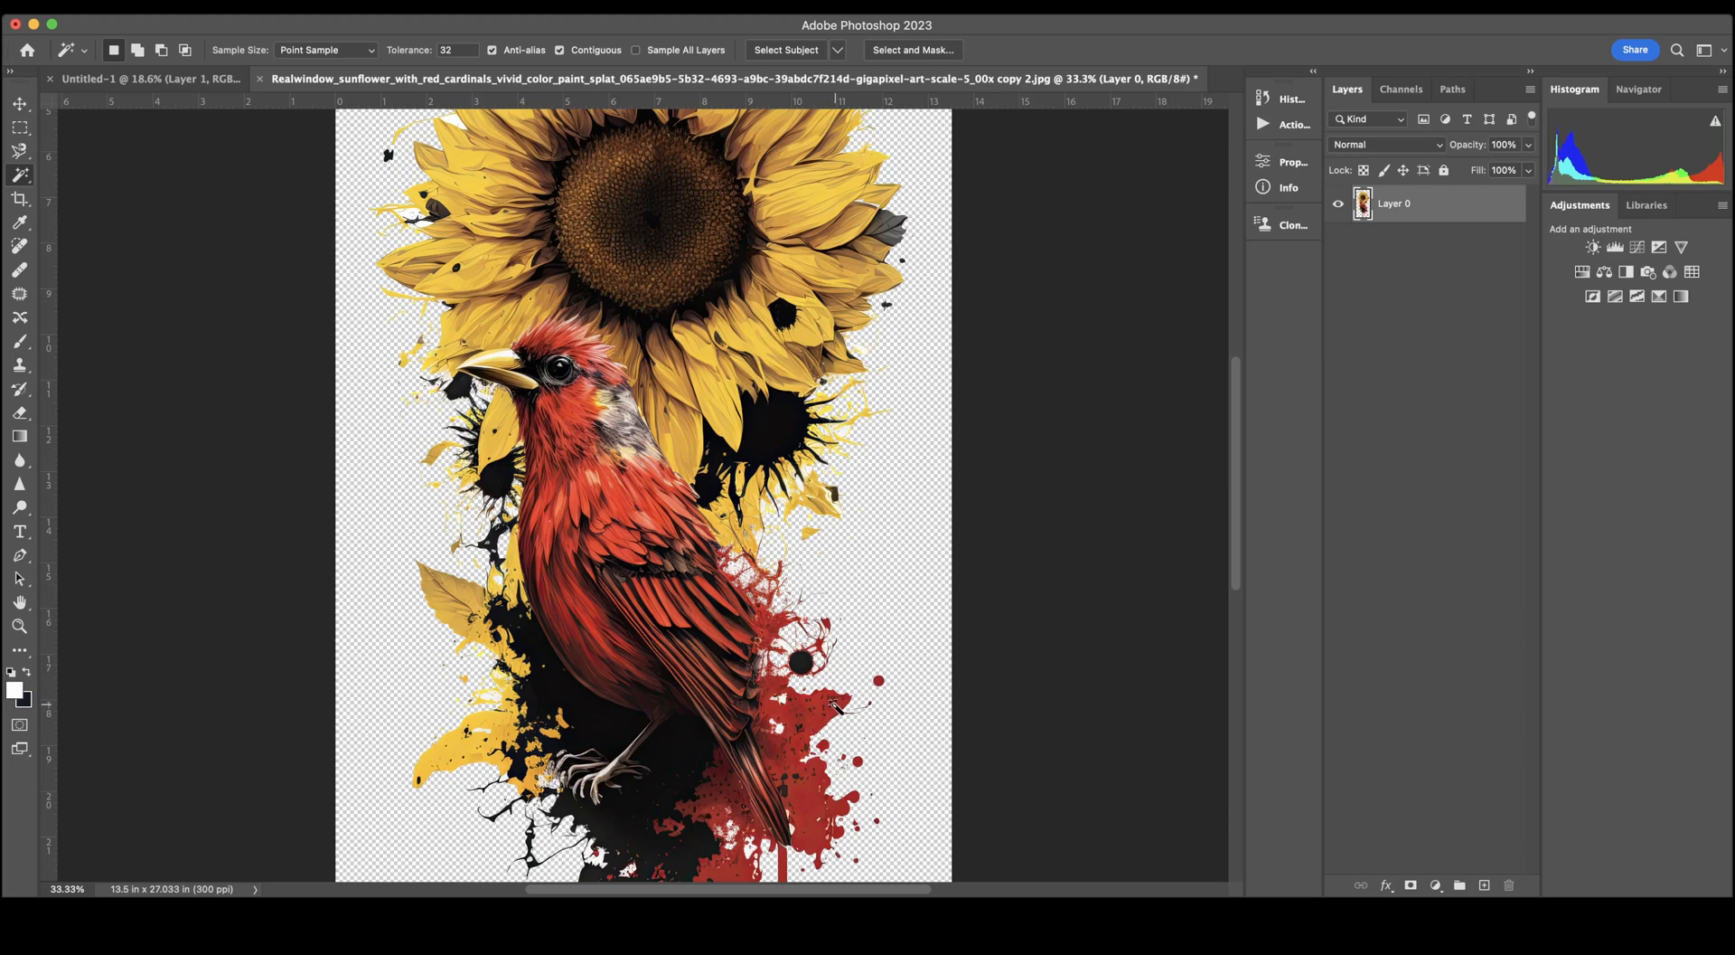
Delete the remaining white spots in the black splatter below the feet and in the red splatter around the tail.
scroll(836, 705, "down", 5)
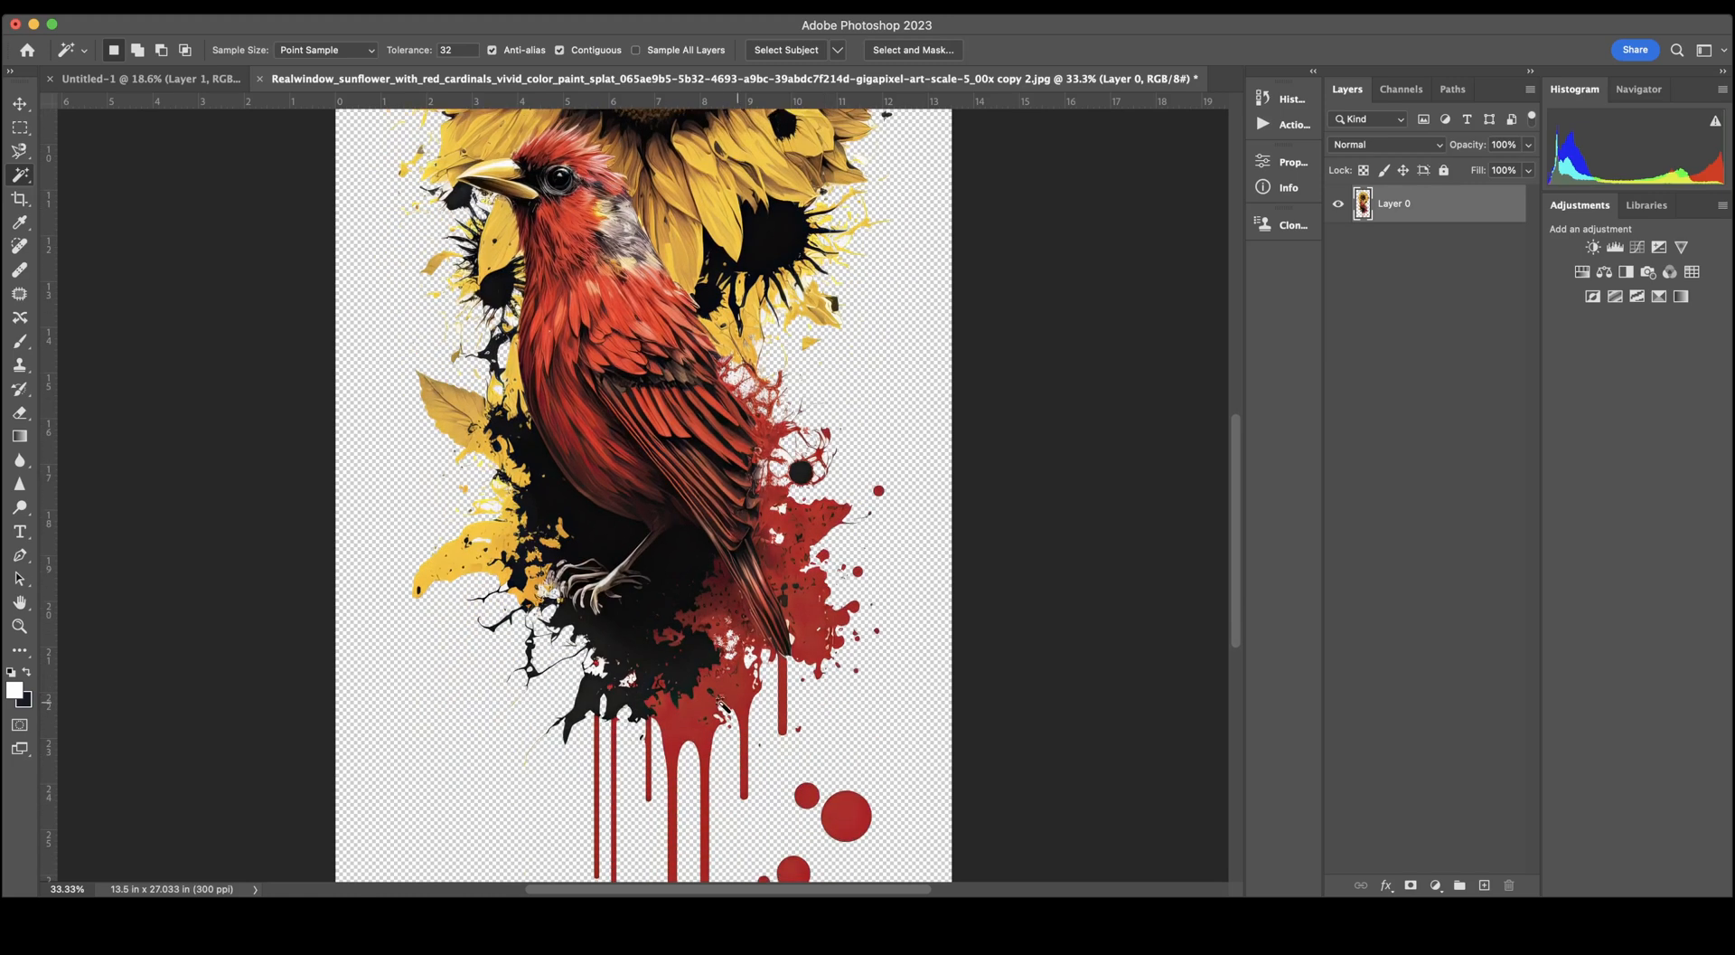
left_click(596, 669)
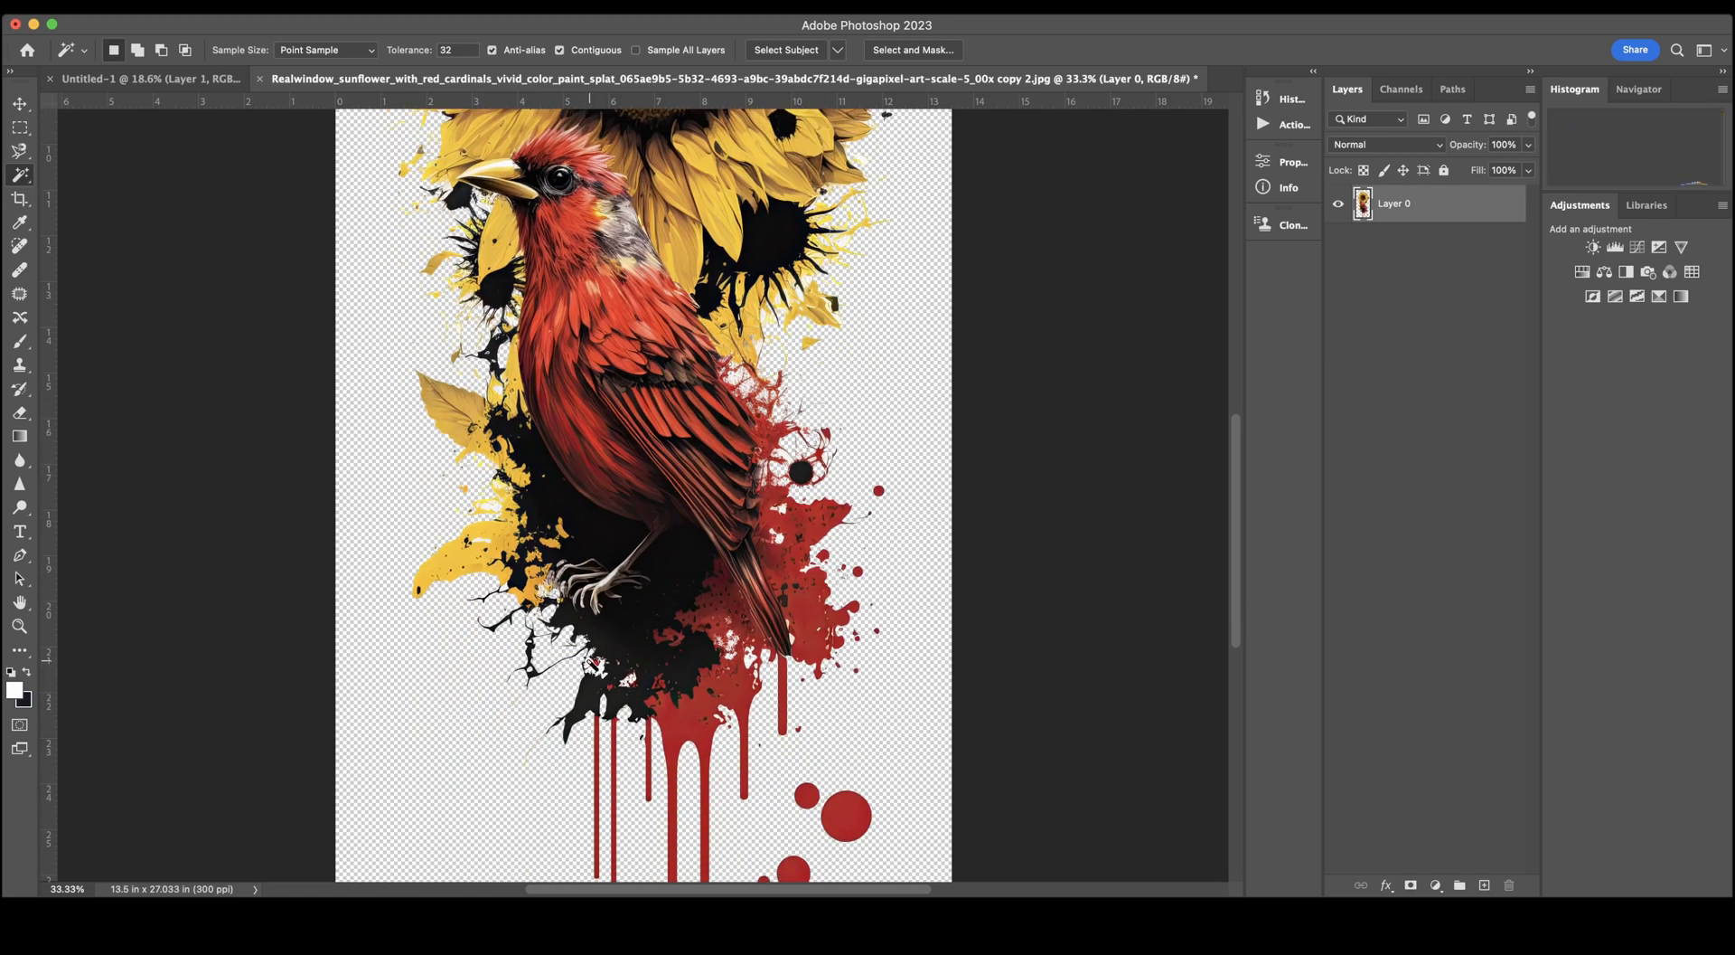
key("BackSpace")
left_click(749, 653)
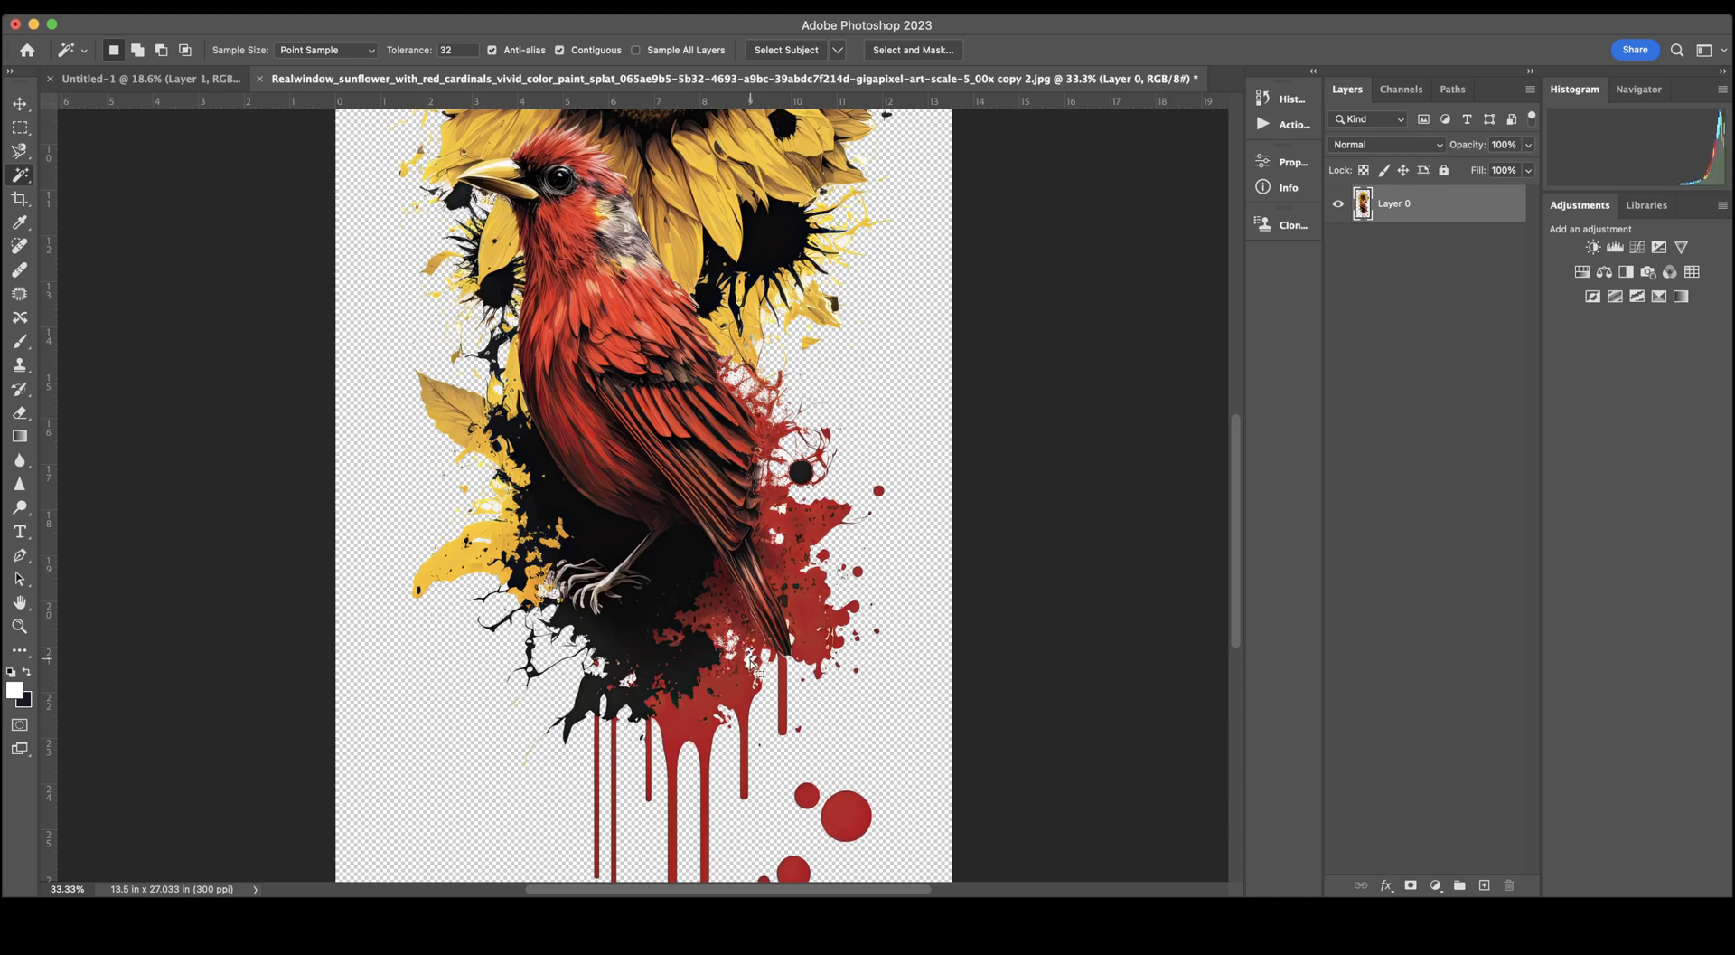
key("BackSpace")
left_click(784, 542)
key("BackSpace")
left_click(785, 511)
key("BackSpace")
Delete the leftover white patches around the outer edges of the sunflower's petals.
scroll(794, 524, "up", 3)
scroll(793, 527, "up", 5)
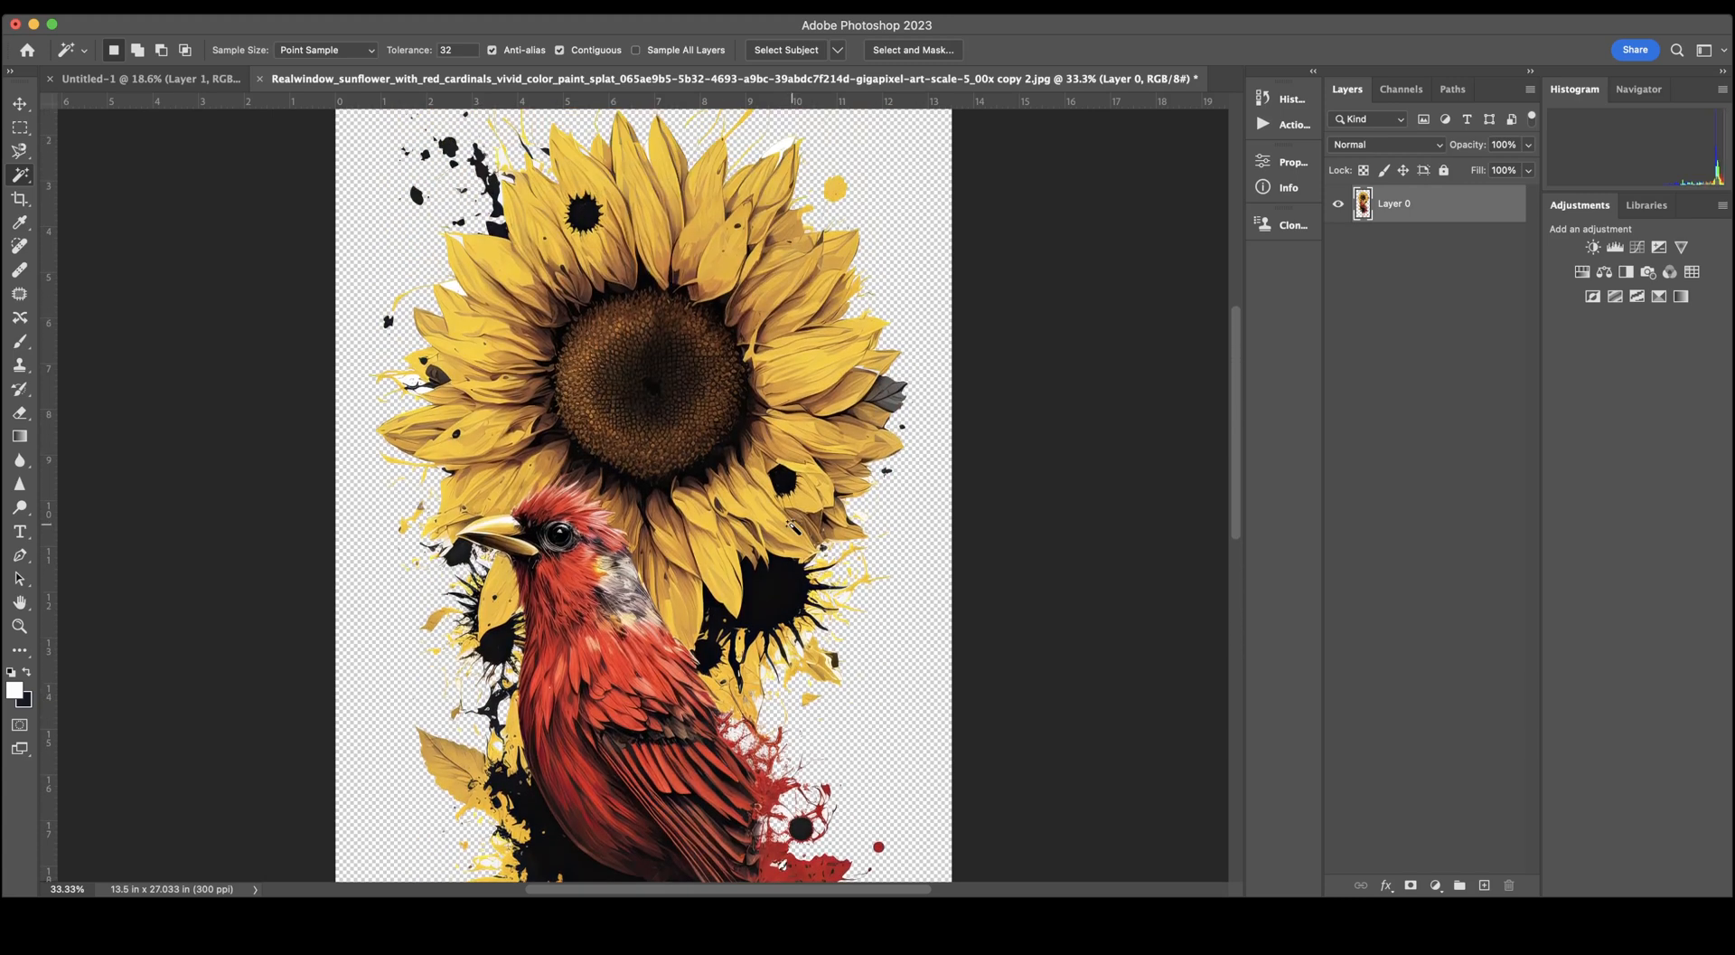
left_click(507, 204)
key("BackSpace")
left_click(456, 330)
key("BackSpace")
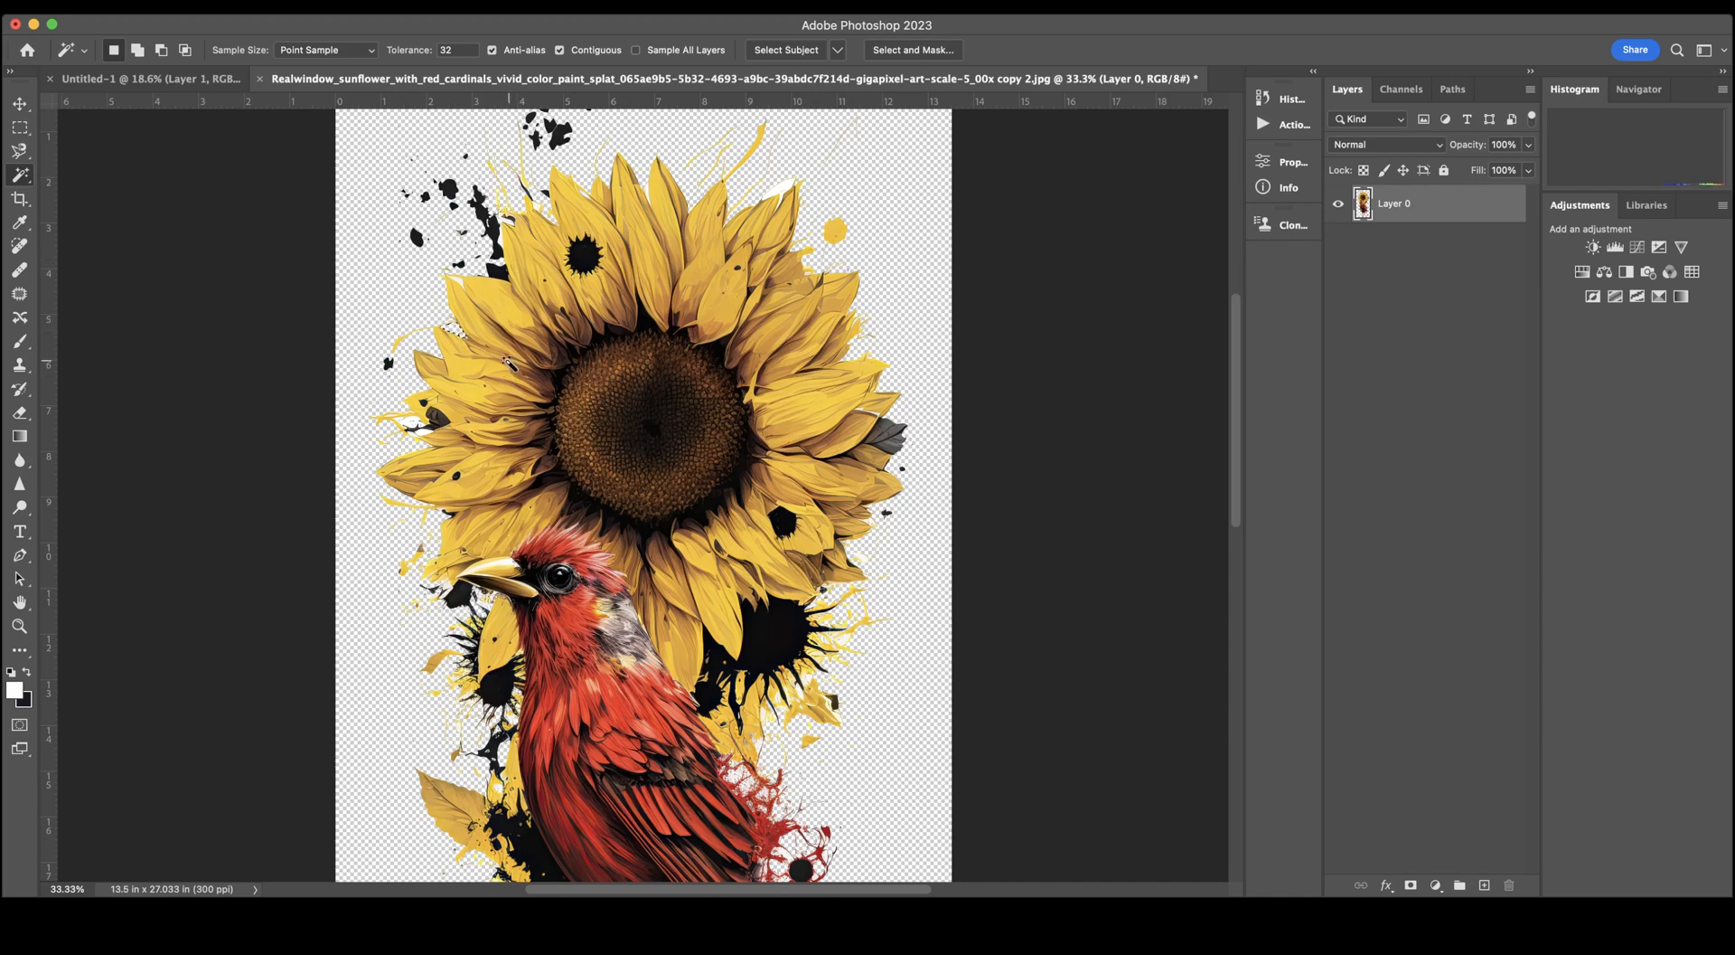
left_click(420, 425)
key("BackSpace")
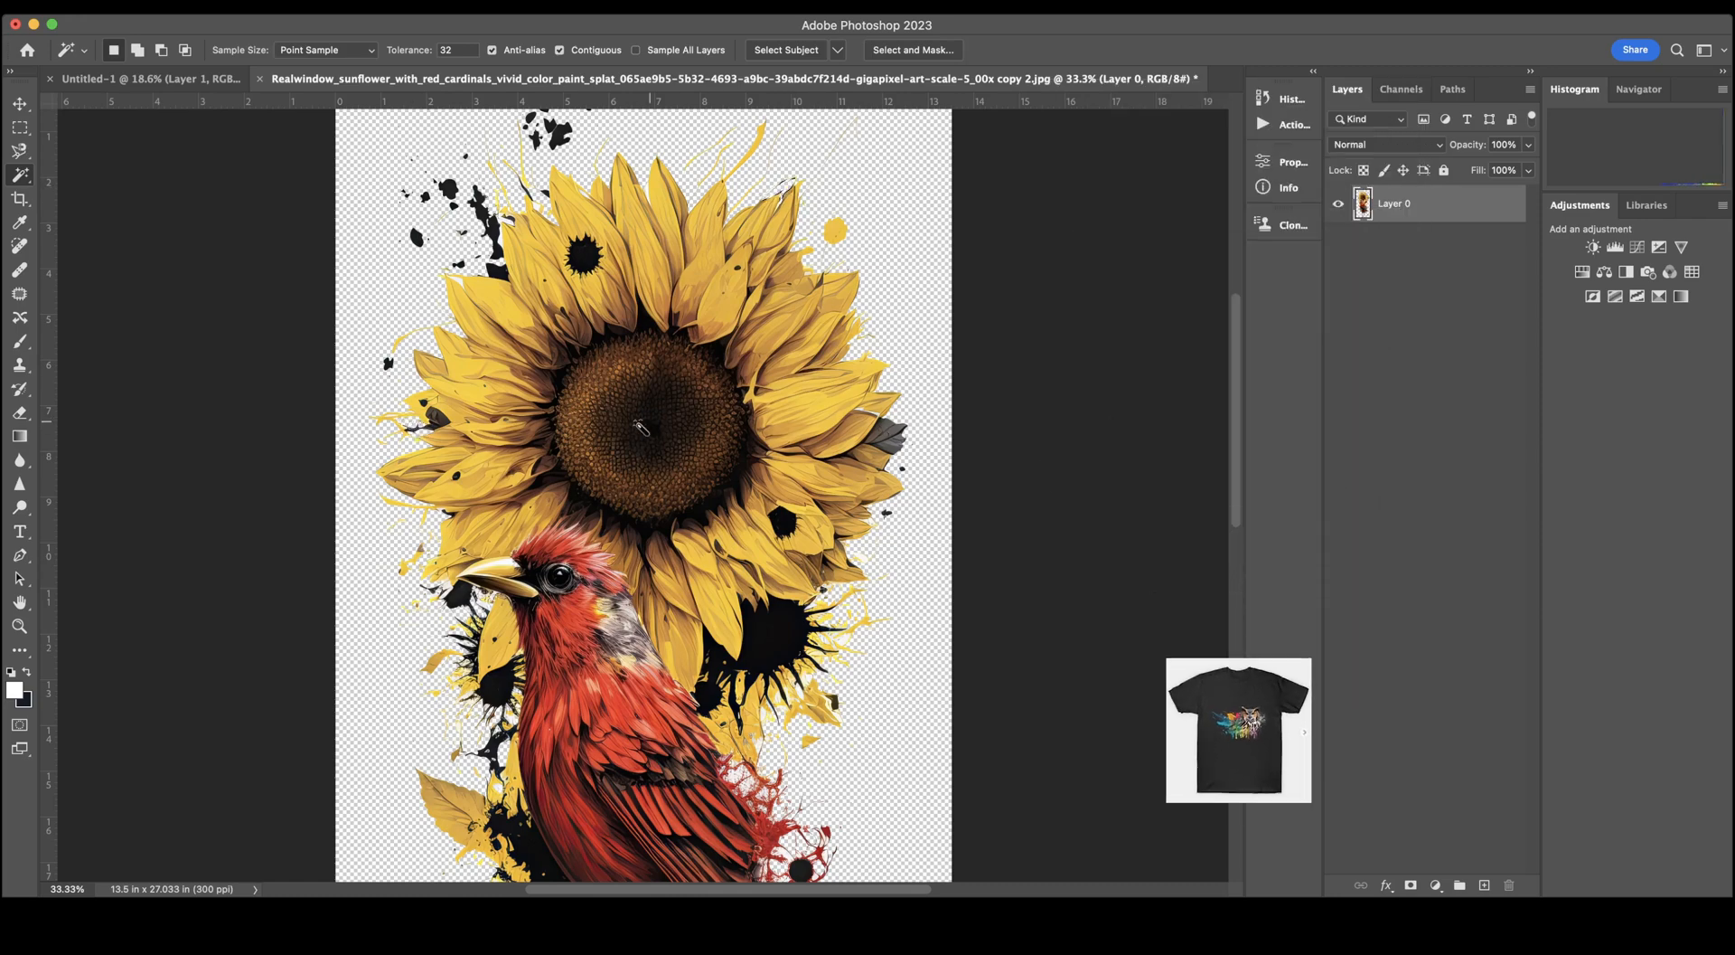
Copy the cut-out artwork into the Untitled-1 document with the Move tool and position it over the blue gradient.
scroll(608, 456, "down", 5)
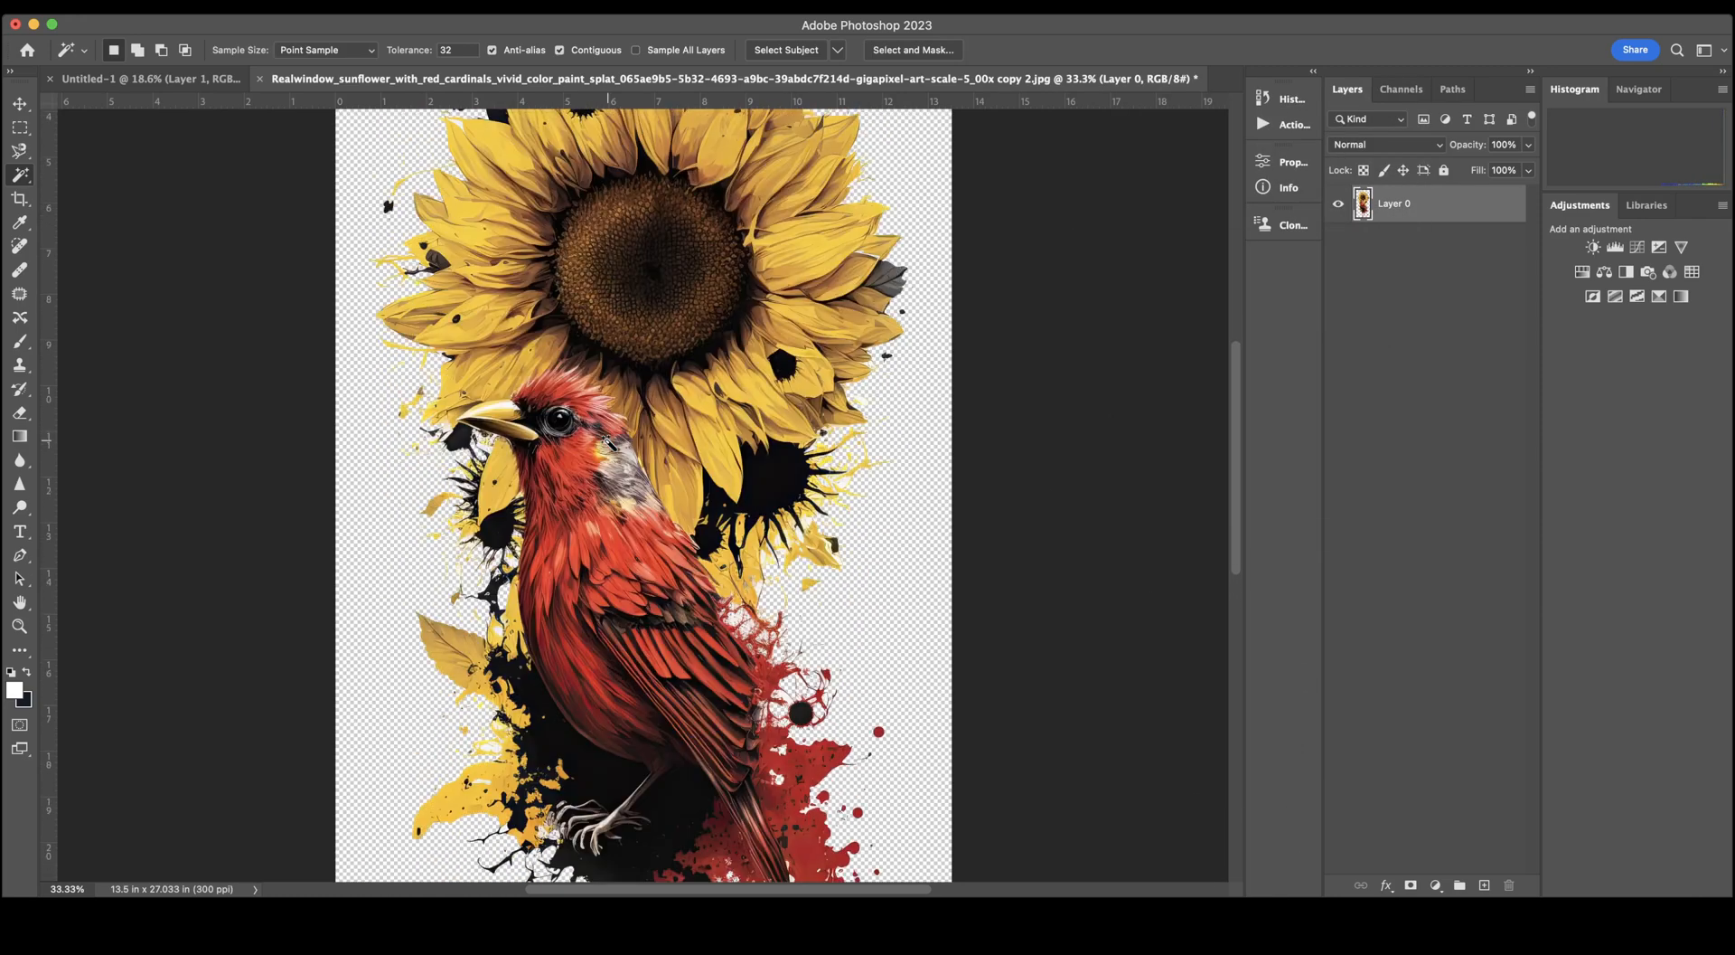
left_click(485, 11)
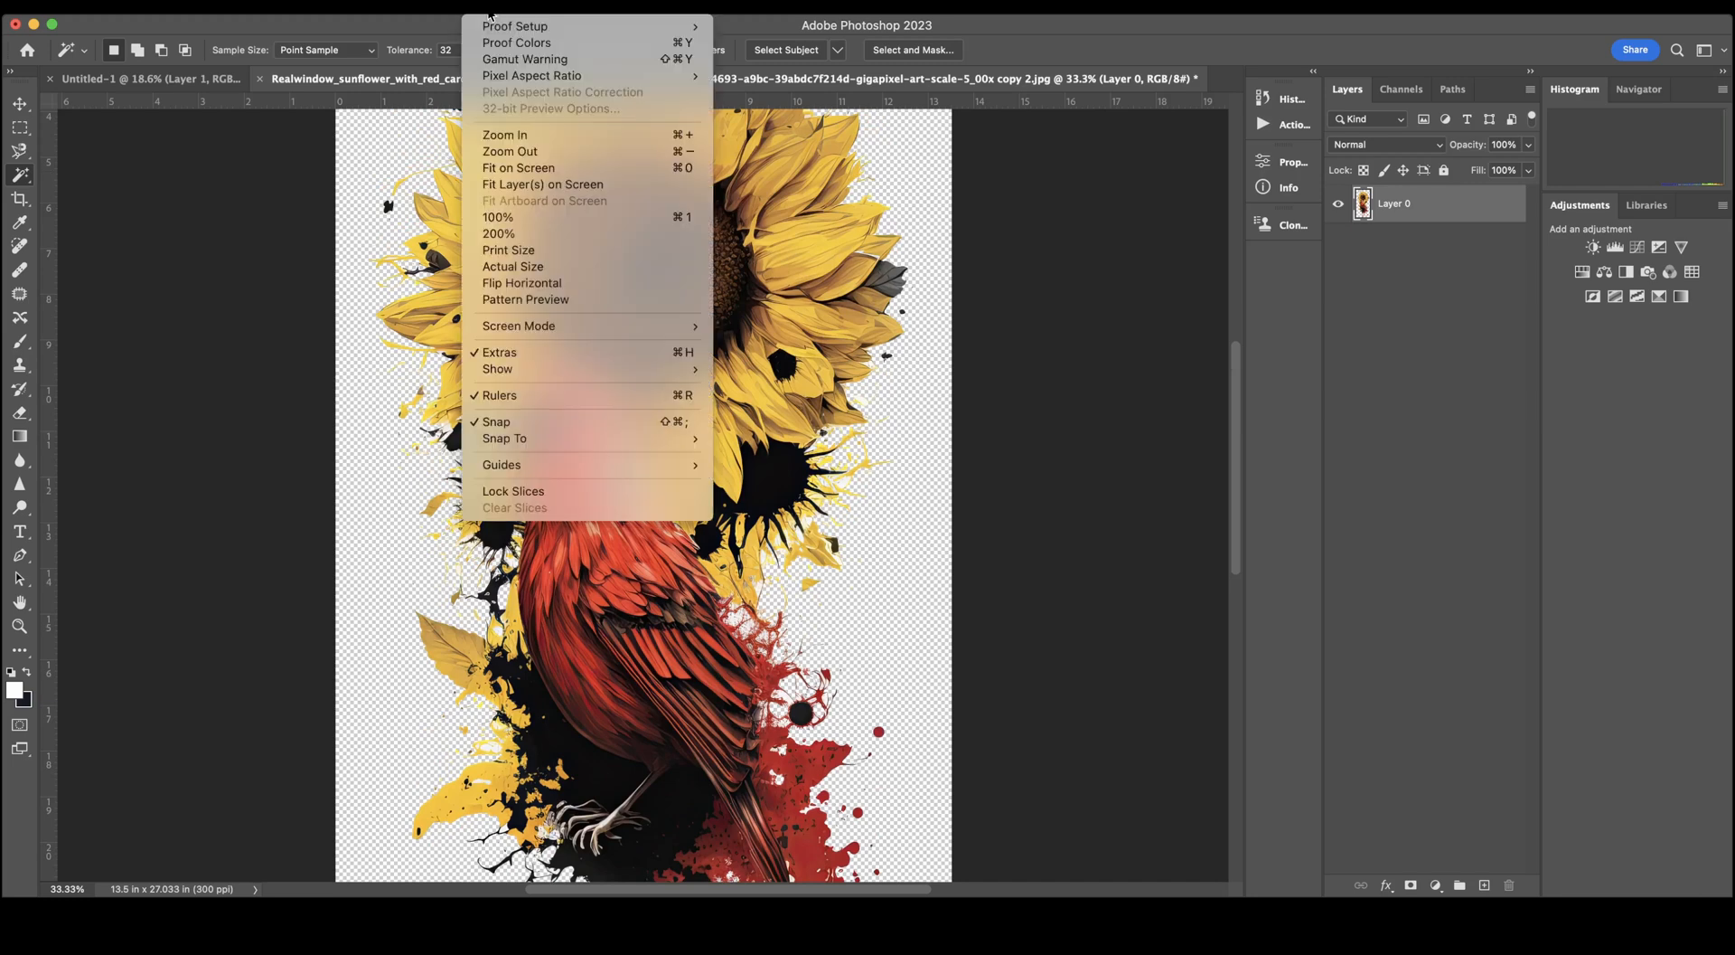
left_click(506, 148)
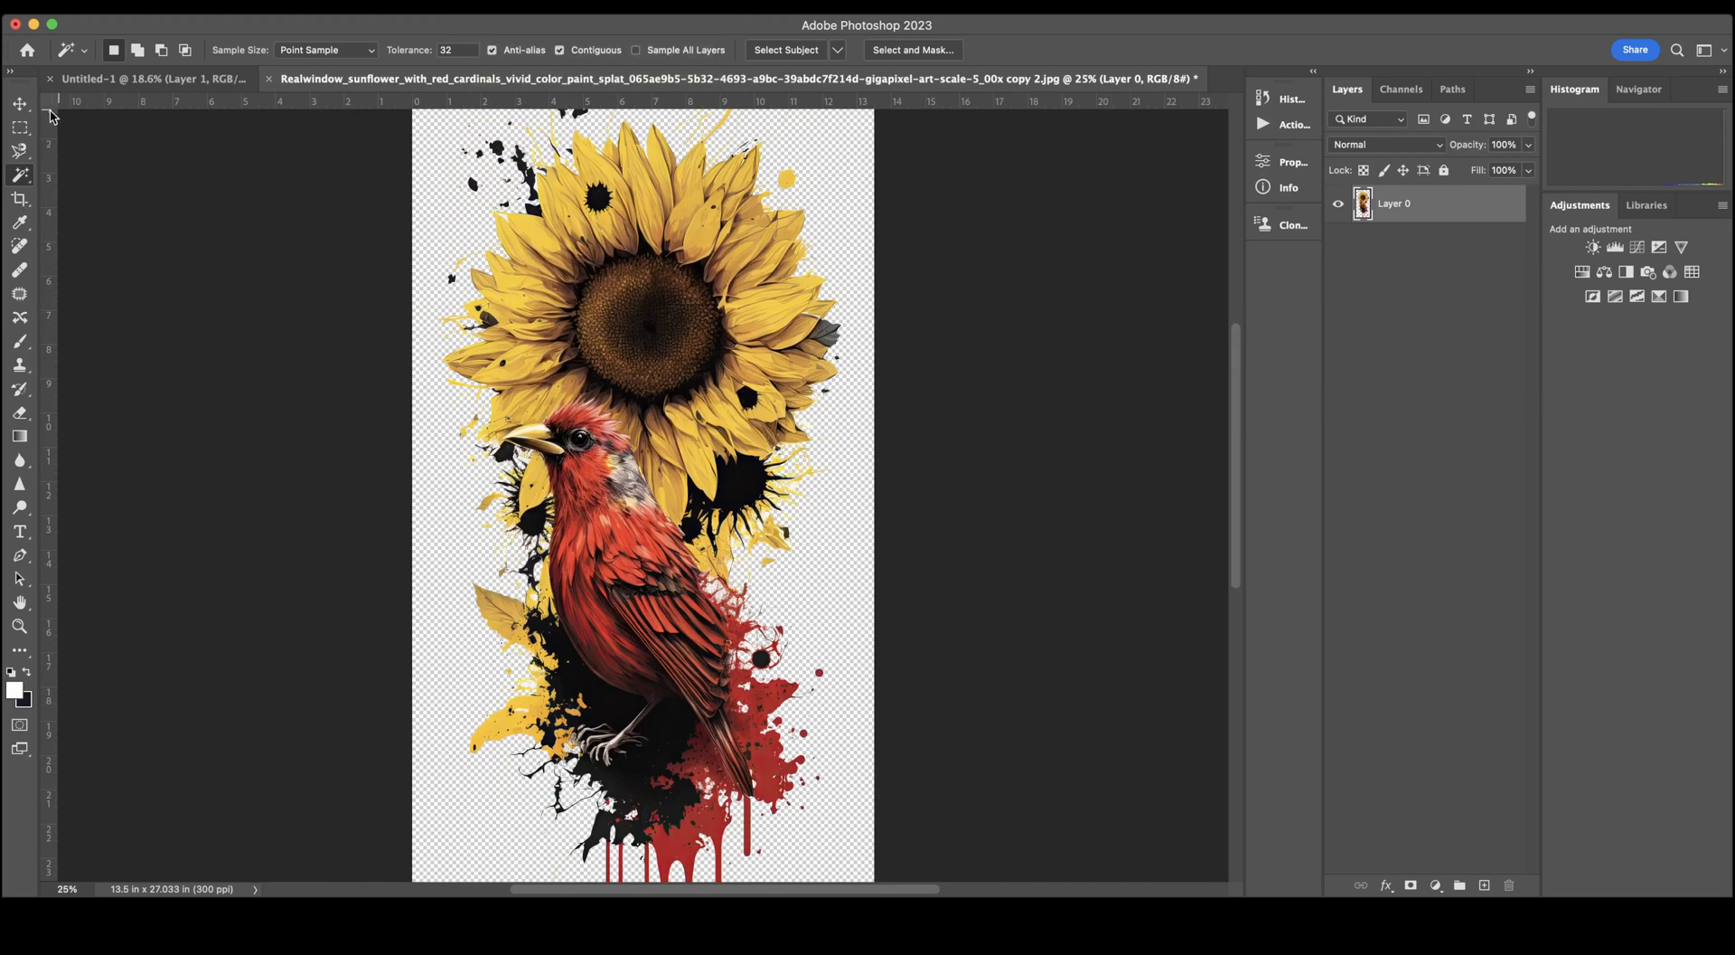
left_click(20, 103)
mouse_move(696, 337)
left_mouse_down()
mouse_move(569, 246)
mouse_move(620, 319)
mouse_move(770, 366)
mouse_move(646, 354)
mouse_move(701, 347)
left_mouse_up()
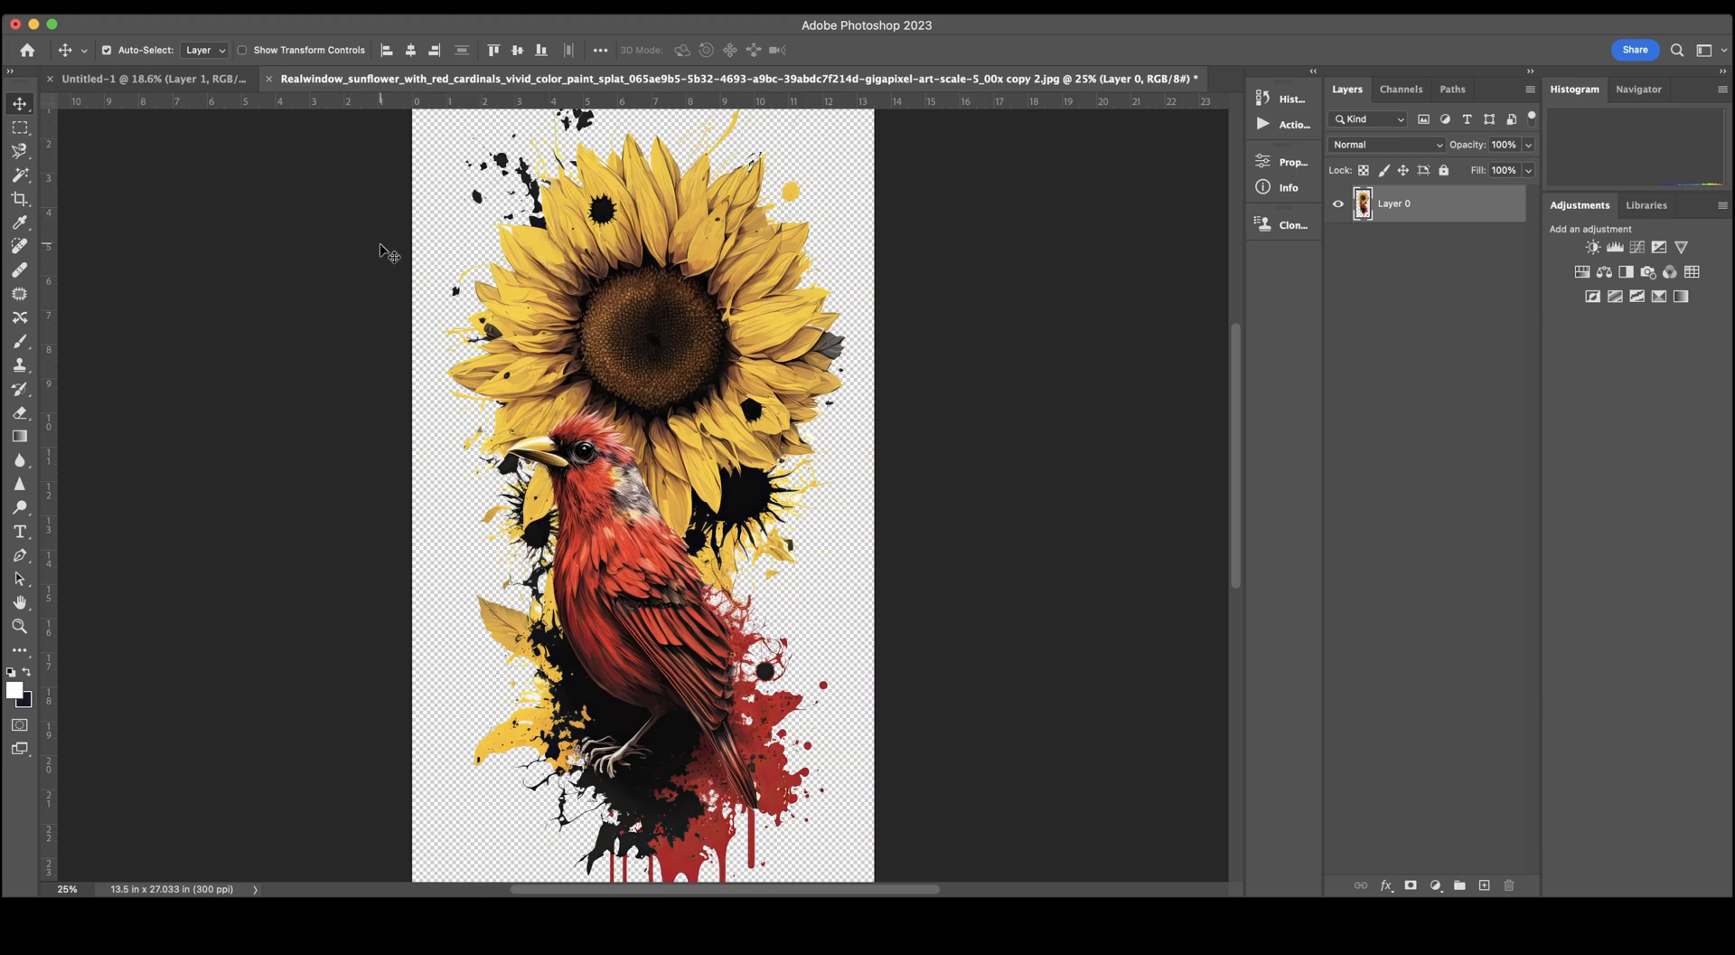
mouse_move(714, 249)
left_mouse_down()
mouse_move(212, 85)
mouse_move(687, 243)
left_mouse_up()
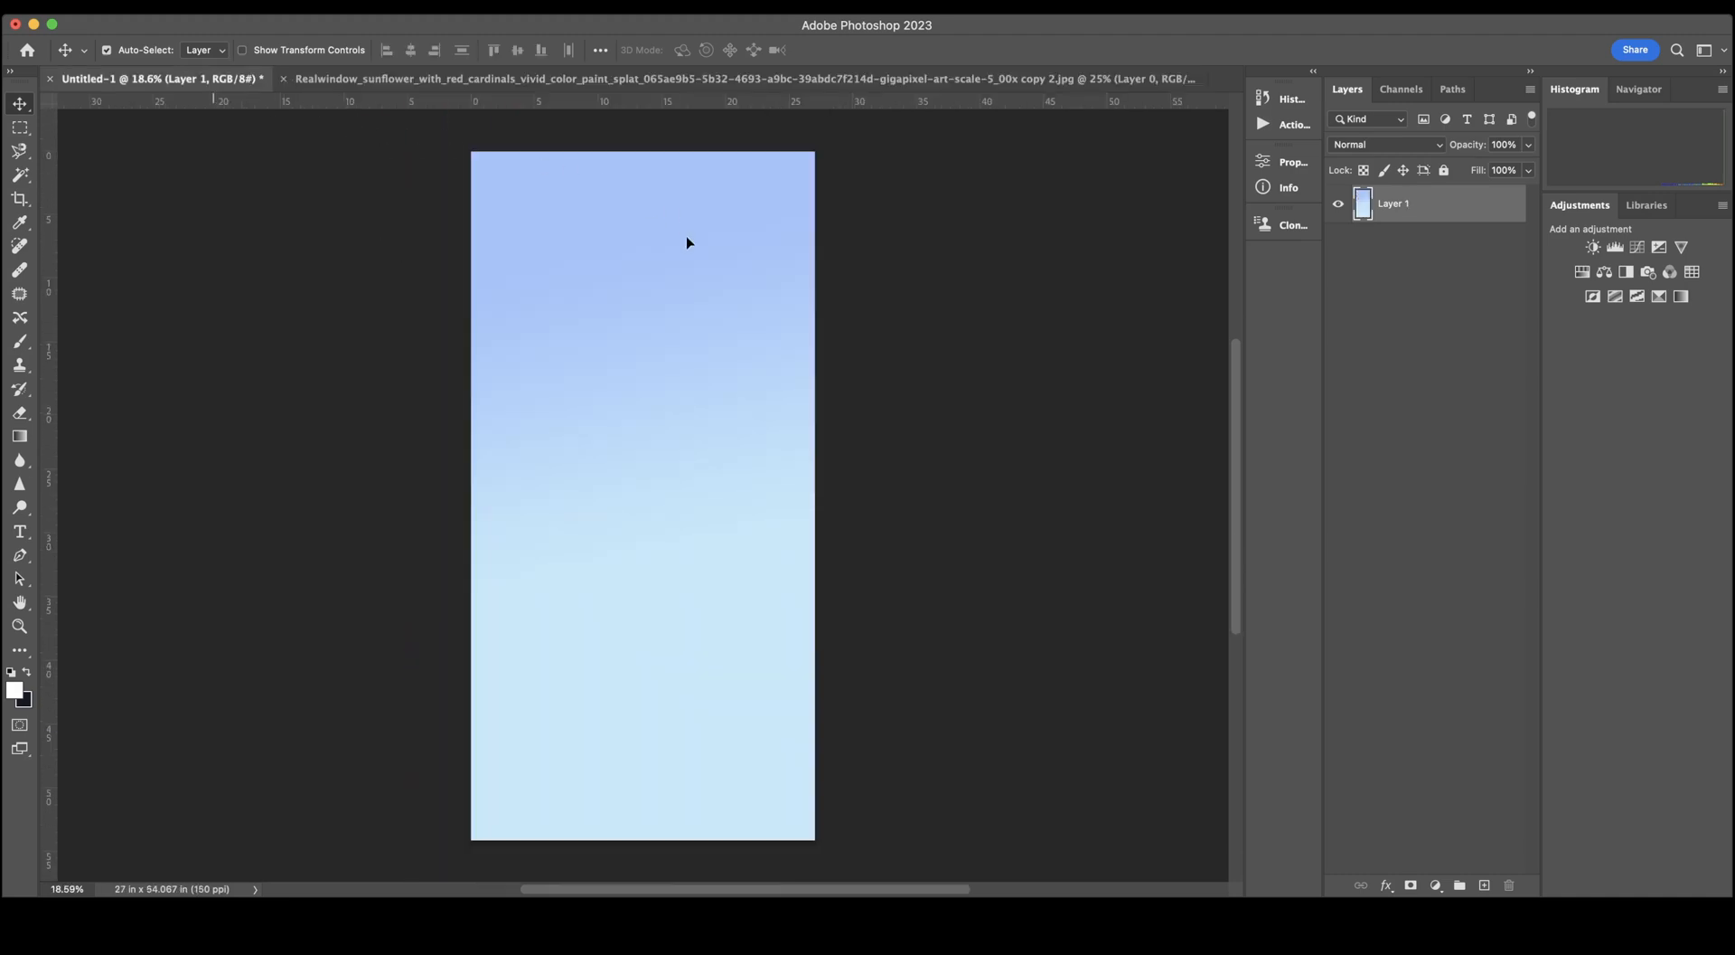
left_click_drag(630, 346, 632, 348)
left_click_drag(654, 246, 659, 390)
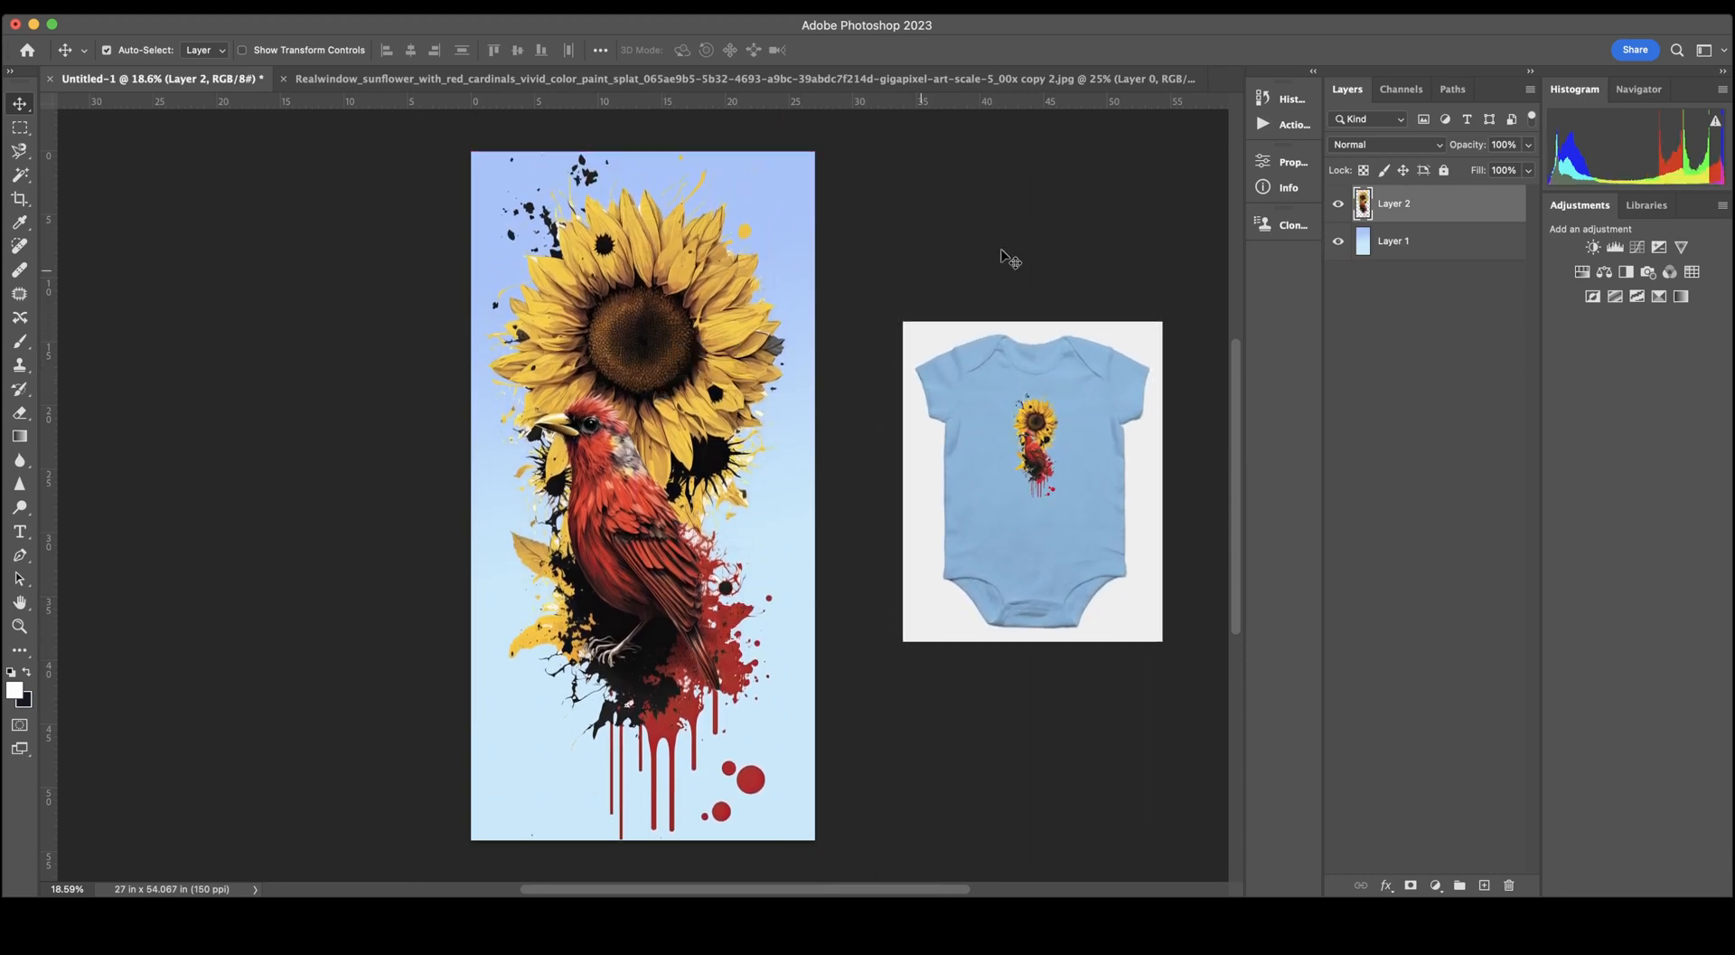